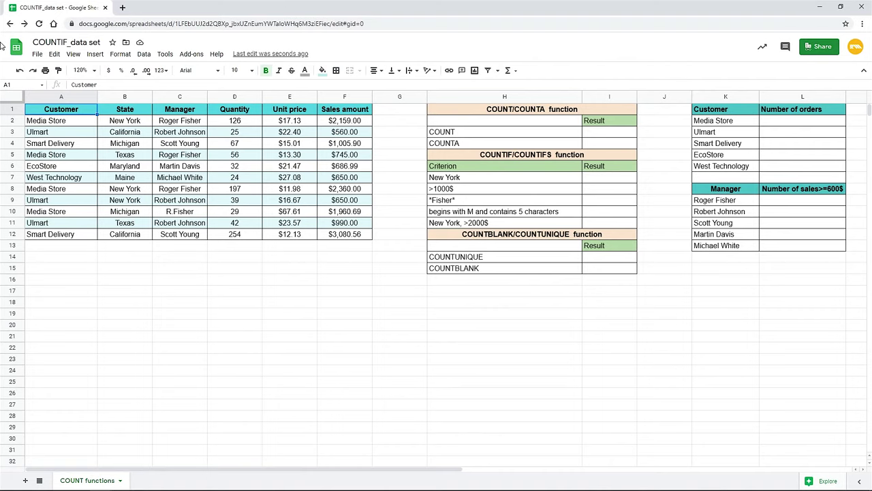
Enter =count(F2:F12) in I3 to count the 11 numeric Sales amount values.
key("ctrl+Right")
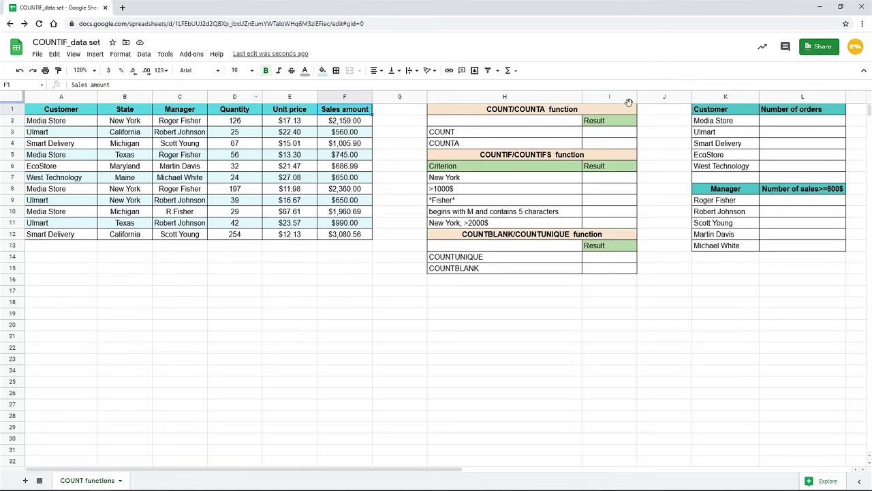
left_click(632, 132)
left_click(577, 84)
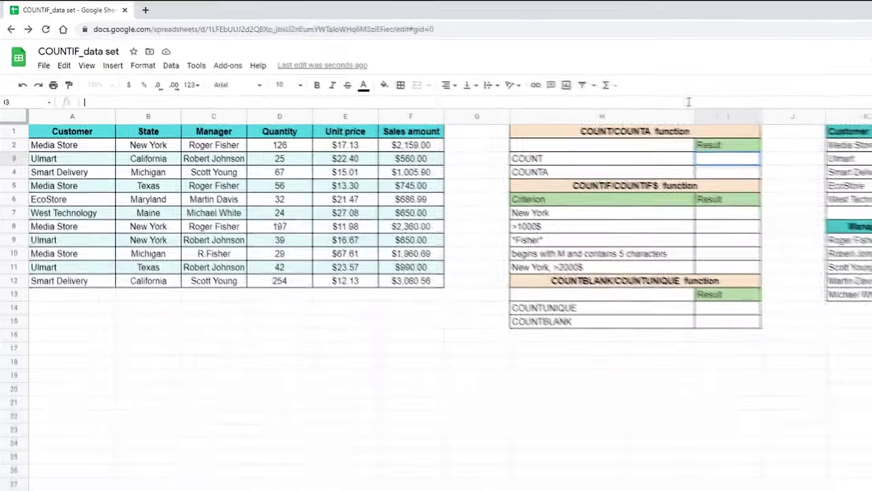
type("=cou")
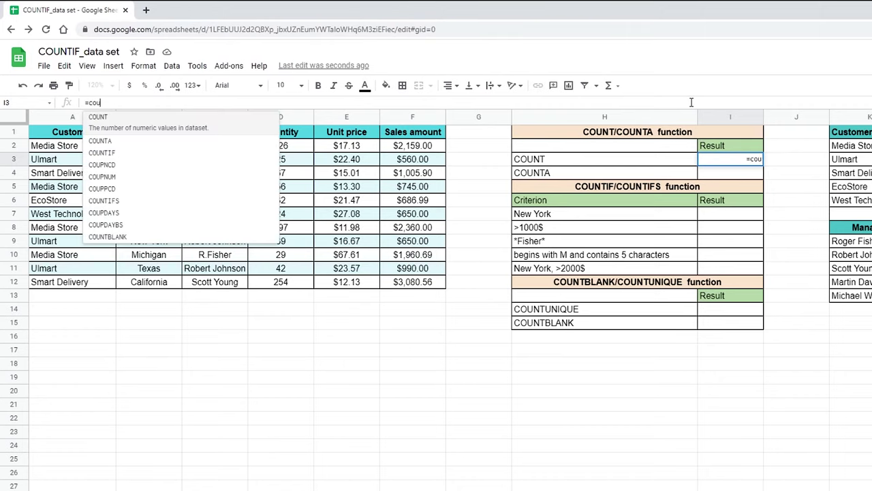
type("nt(")
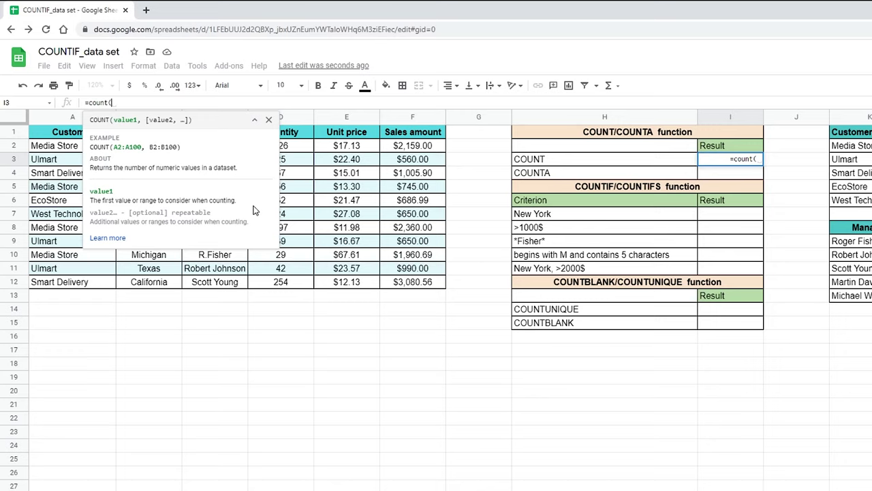
left_click(268, 119)
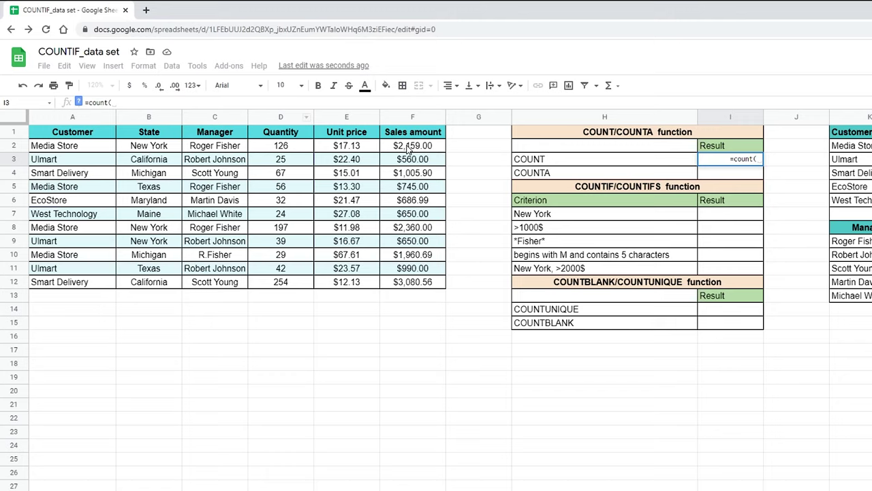
left_click_drag(409, 147, 418, 288)
type(")")
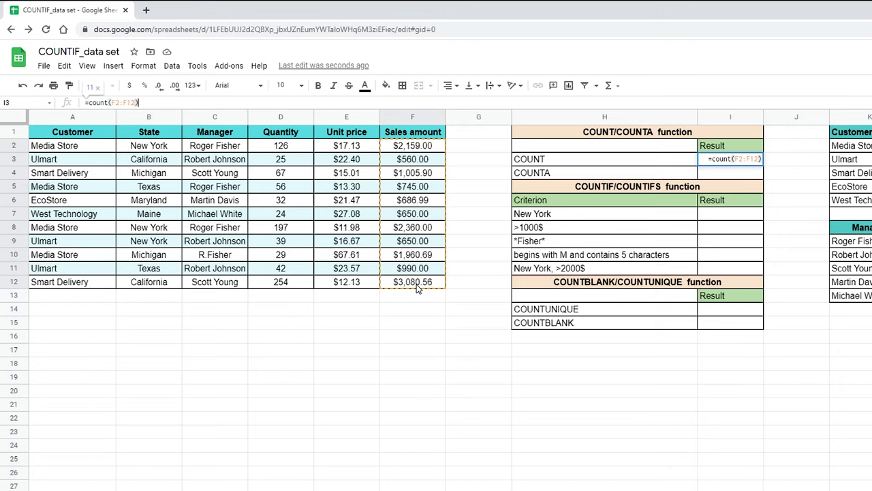
key("Return")
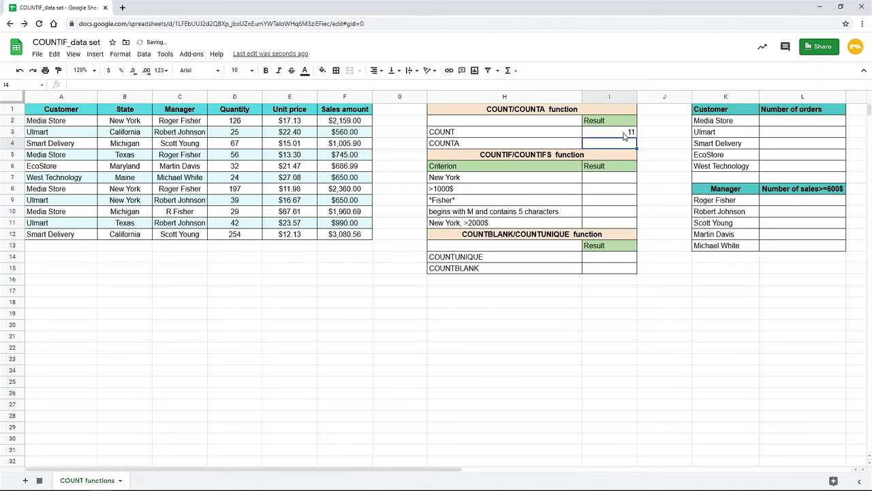
left_click(621, 134)
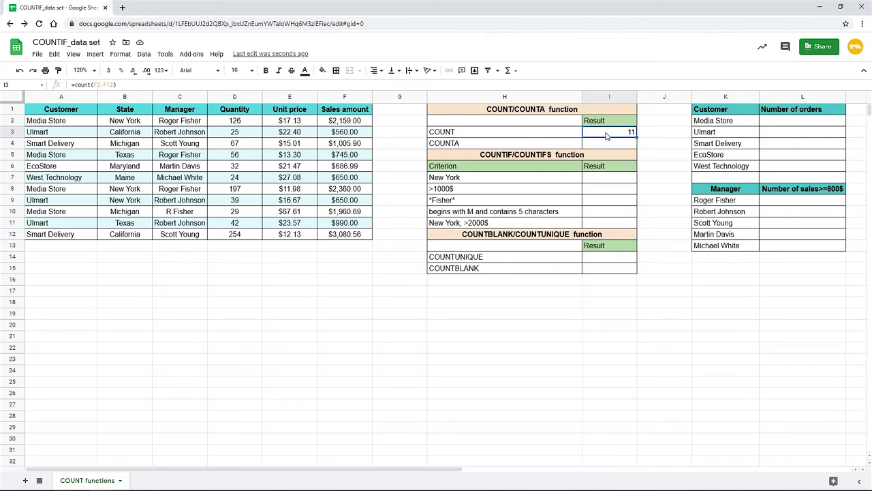
left_click_drag(354, 122, 353, 236)
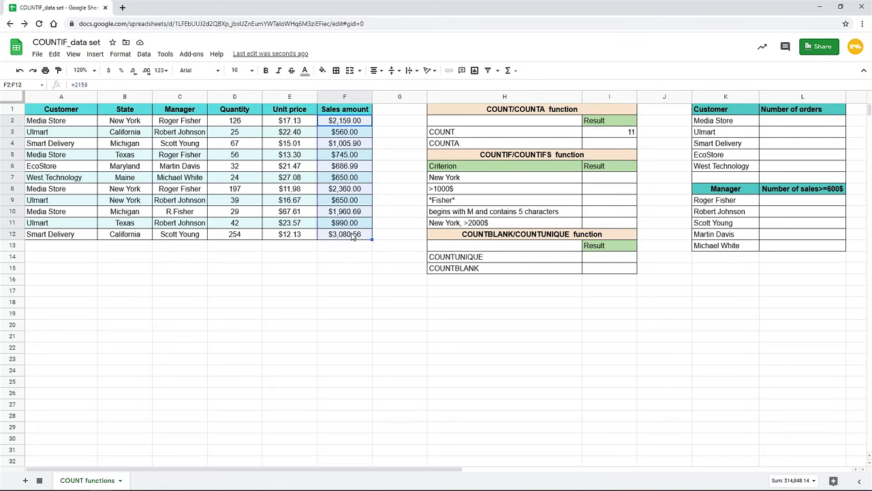
left_click(791, 481)
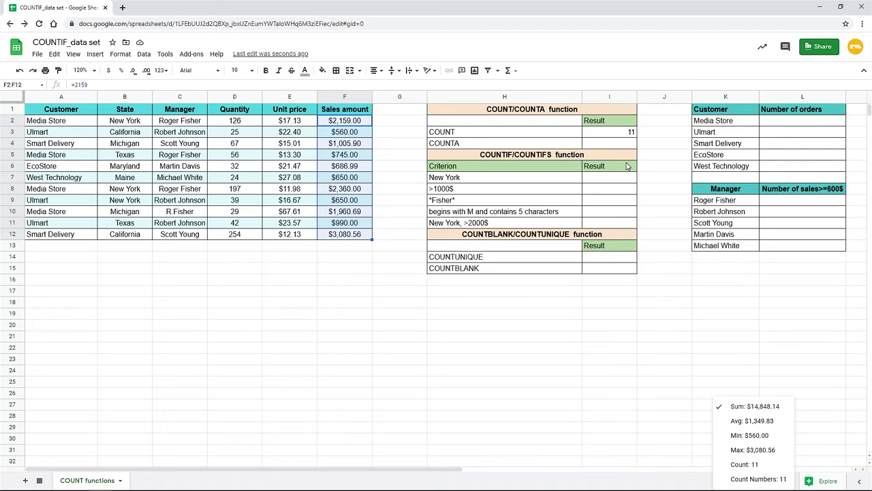
Copy the COUNT formula from I3 and paste it into I4.
left_click(600, 132)
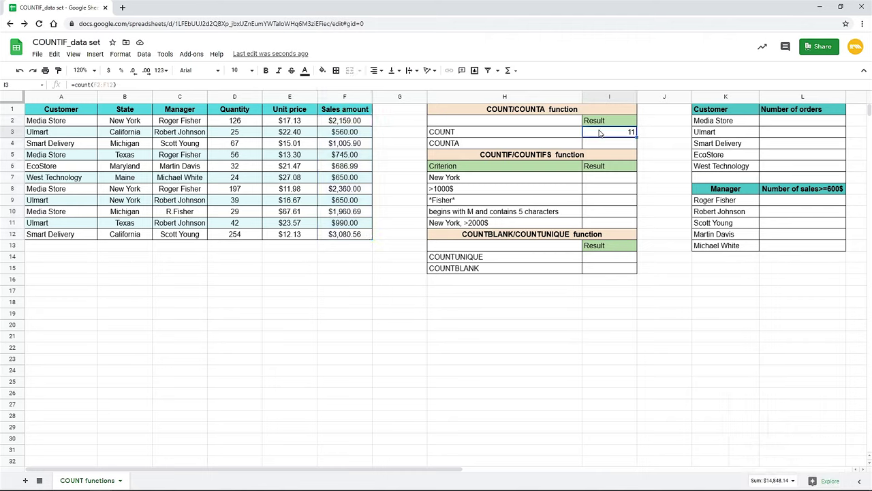
right_click(599, 133)
left_click(621, 154)
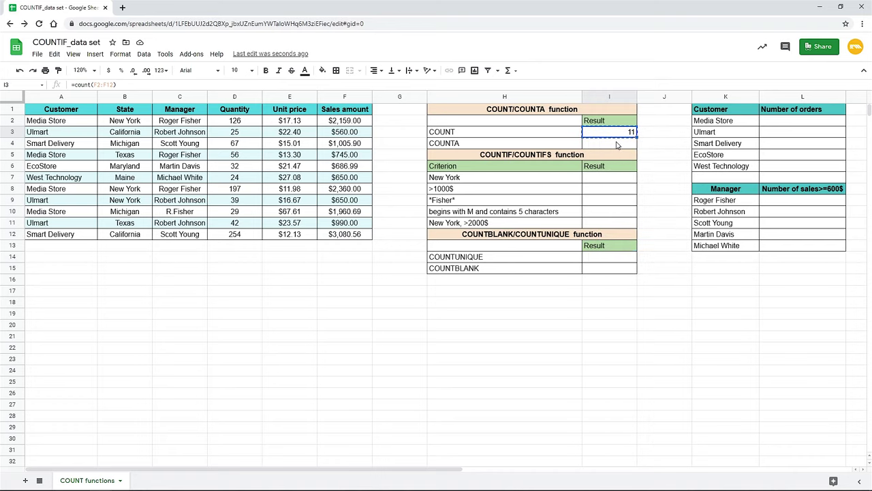
left_click(617, 143)
right_click(617, 144)
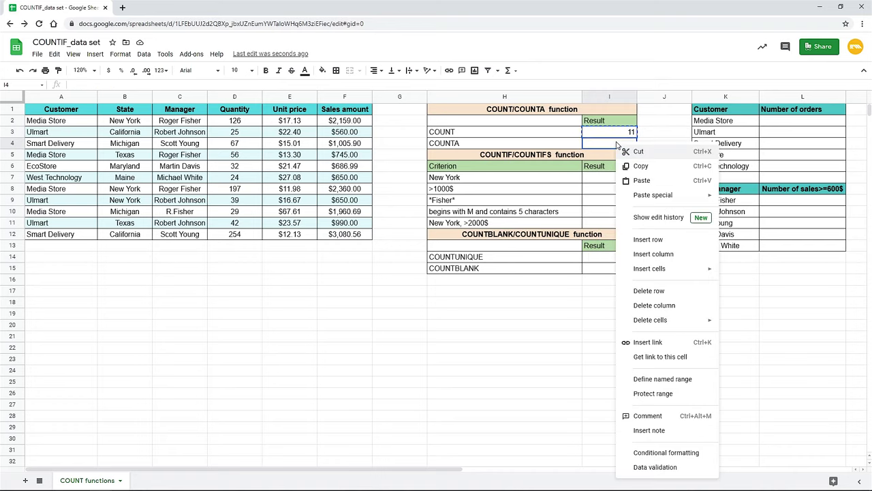
left_click(641, 181)
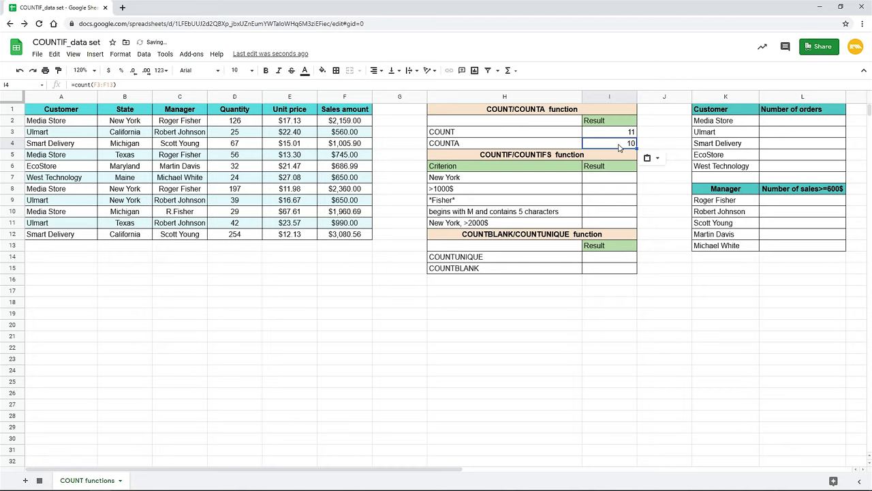
Change I4's formula to =COUNTA(A2:A12), counting the 11 Customer entries.
left_click(98, 85)
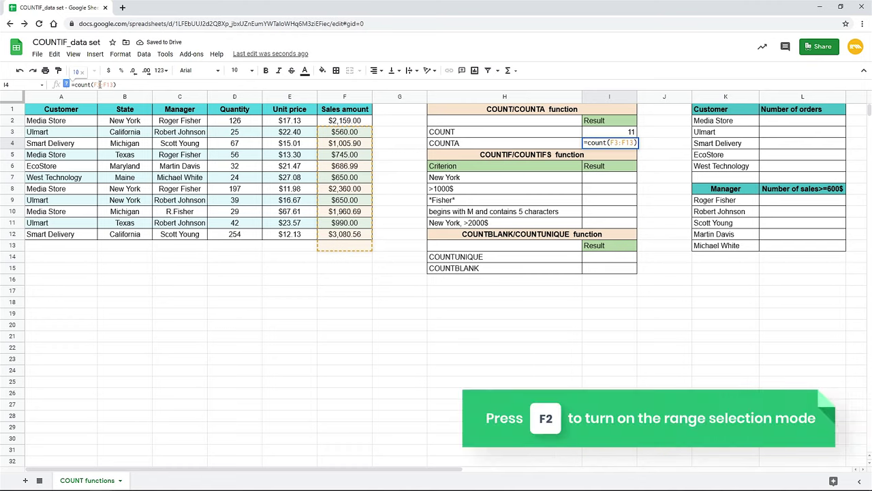
key("F2")
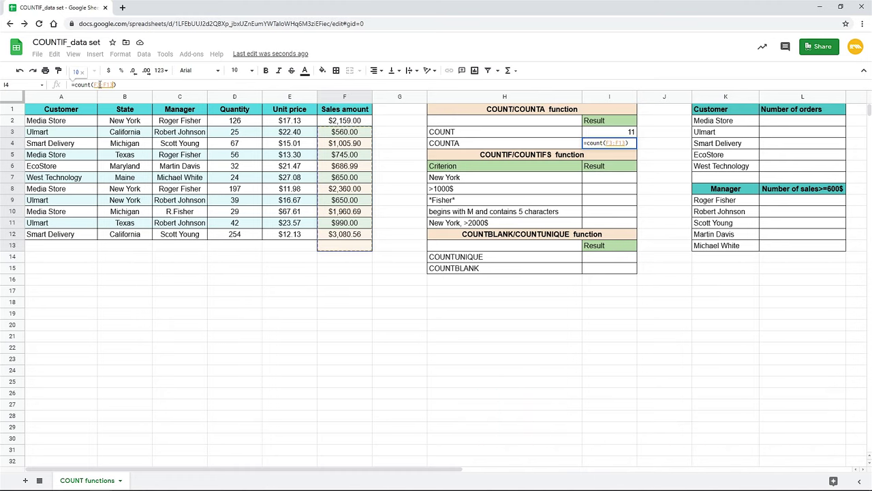
left_click_drag(86, 118, 82, 236)
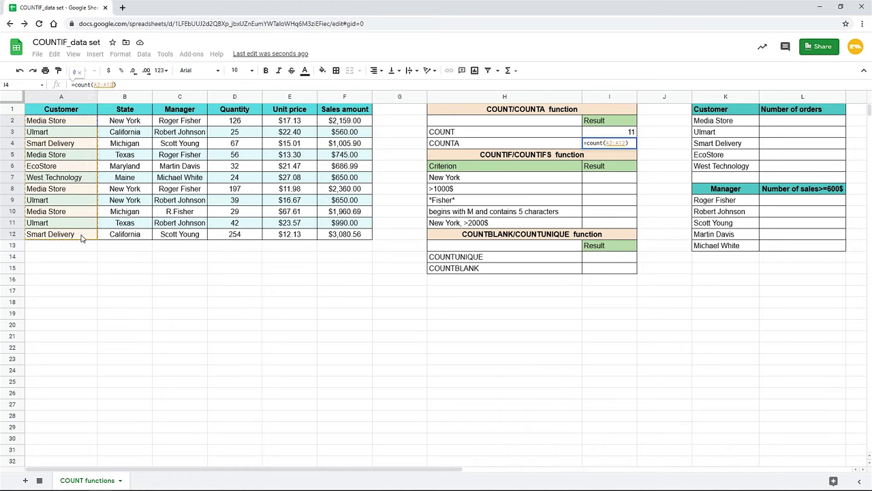
left_click(606, 146)
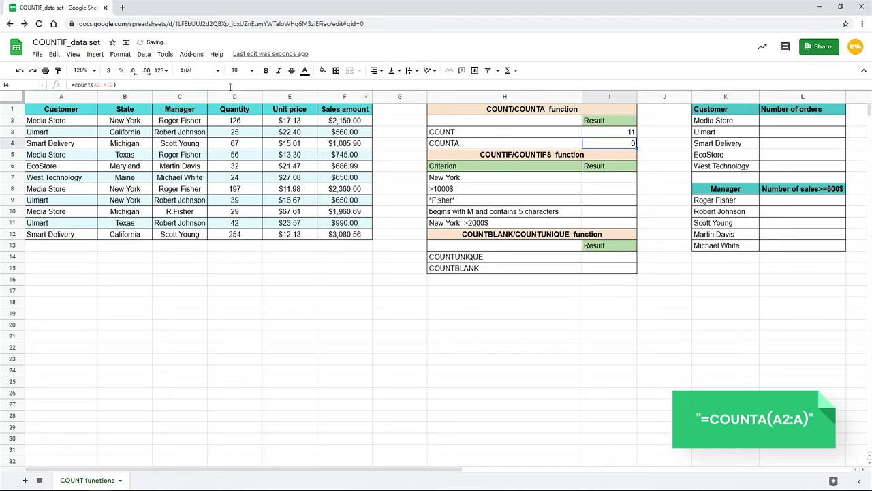
left_click(93, 85)
type("a")
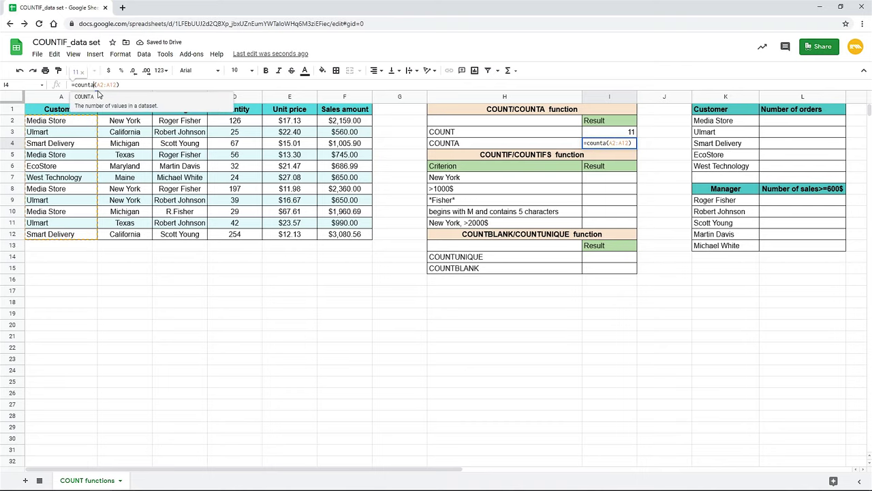
key("Return")
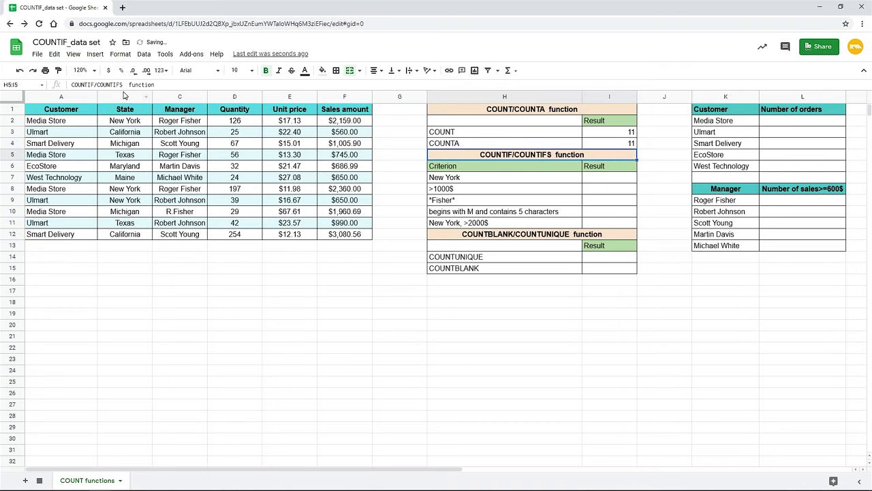
left_click(618, 145)
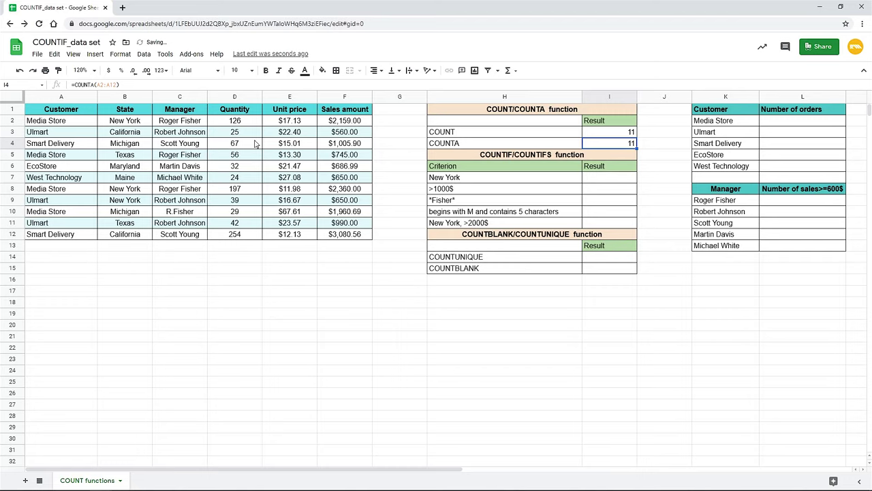
Extend the COUNTA range in I4 to A2:A14, which still returns 11.
left_click(109, 84)
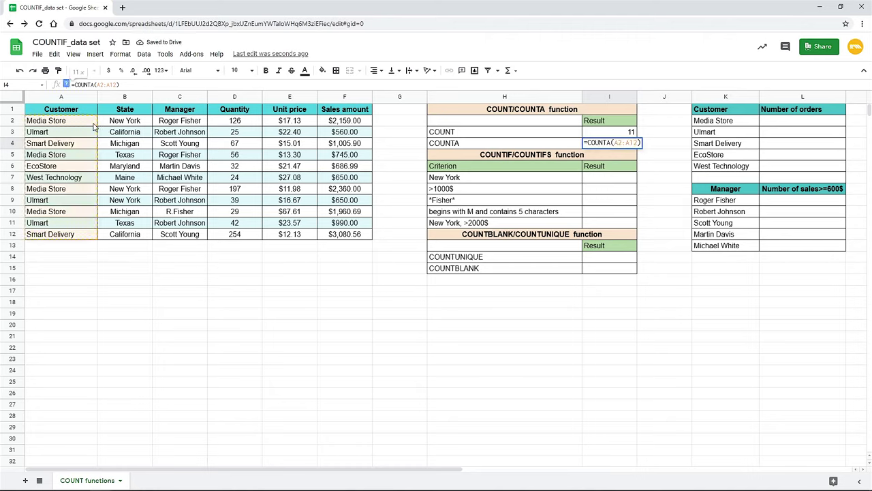
left_click_drag(96, 124, 77, 263)
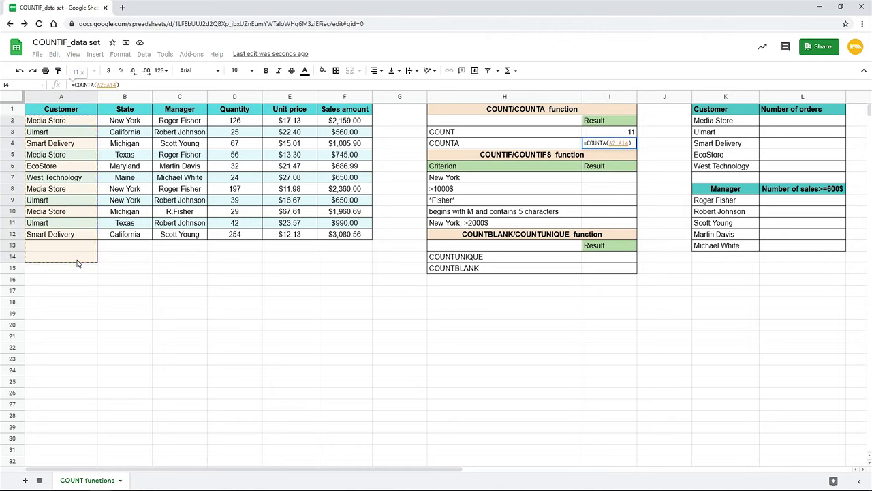
key("Return")
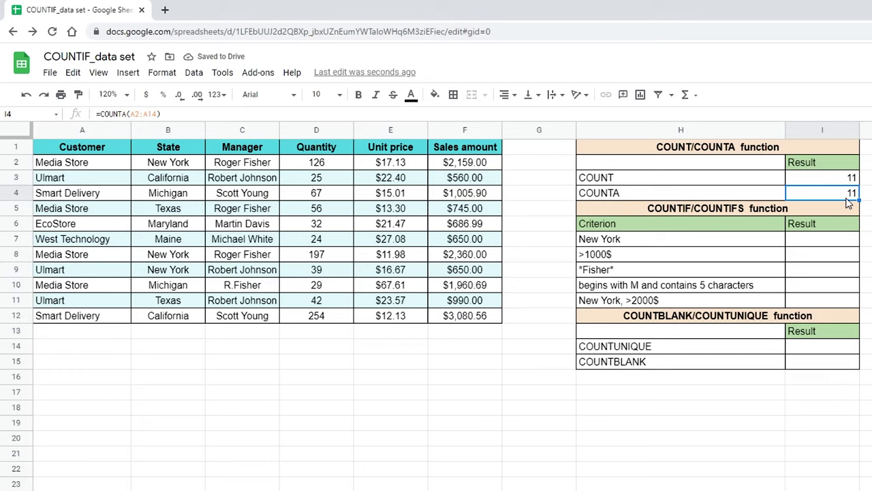
Enter =countif(B2:B12,"New York") in I7, returning 3 New York sales.
left_click(841, 241)
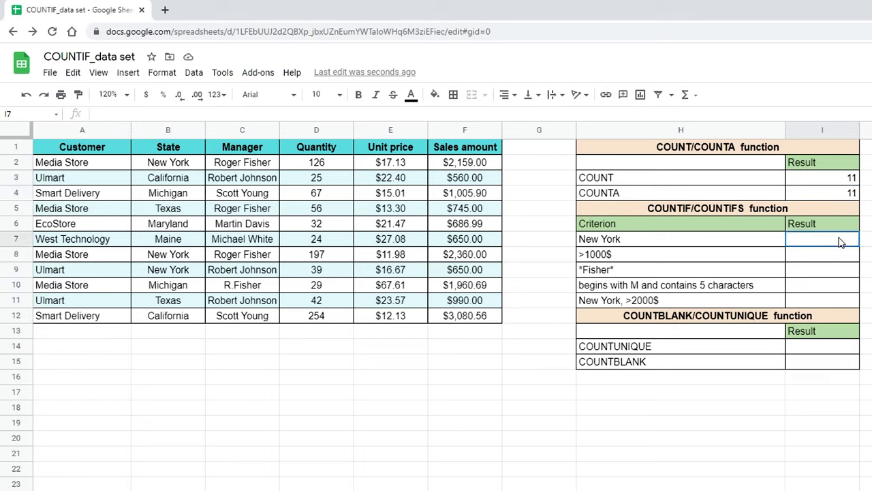
left_click(236, 114)
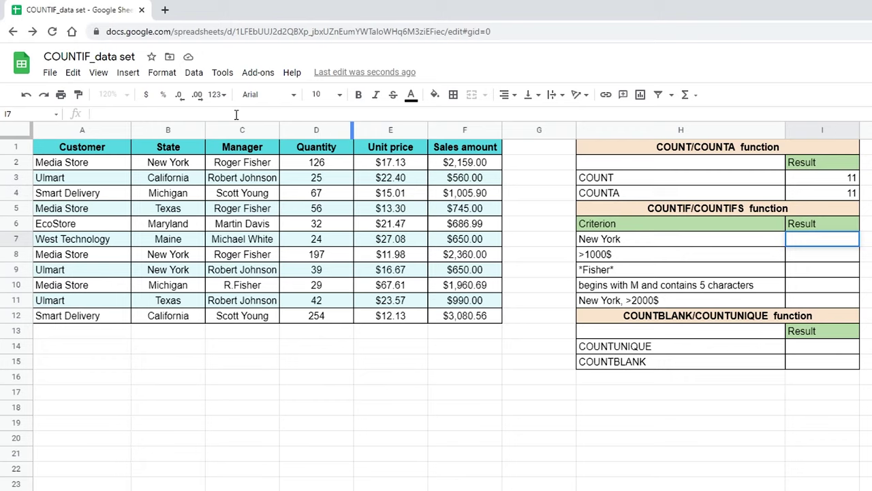
type("=count")
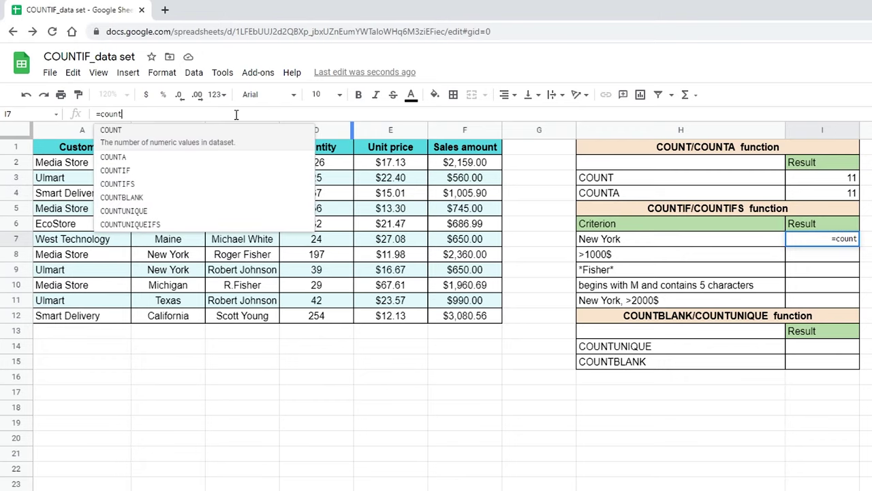
type("if(")
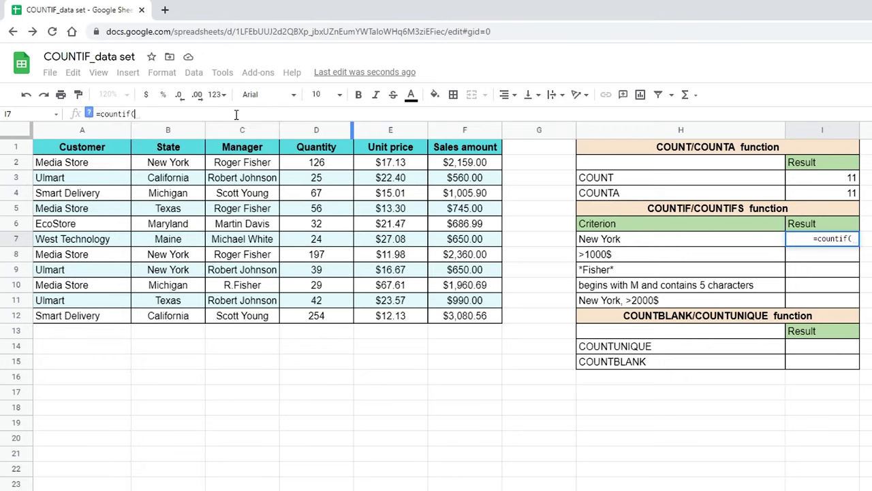
left_click_drag(199, 163, 197, 317)
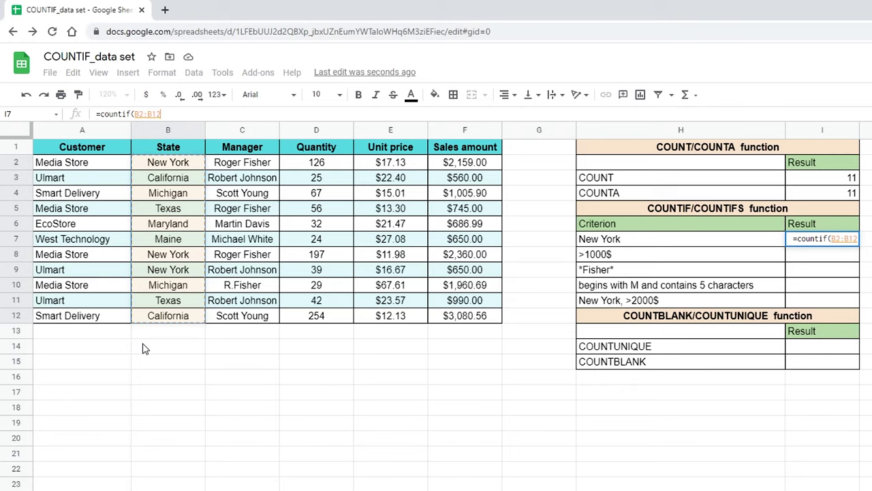
type(",\"N")
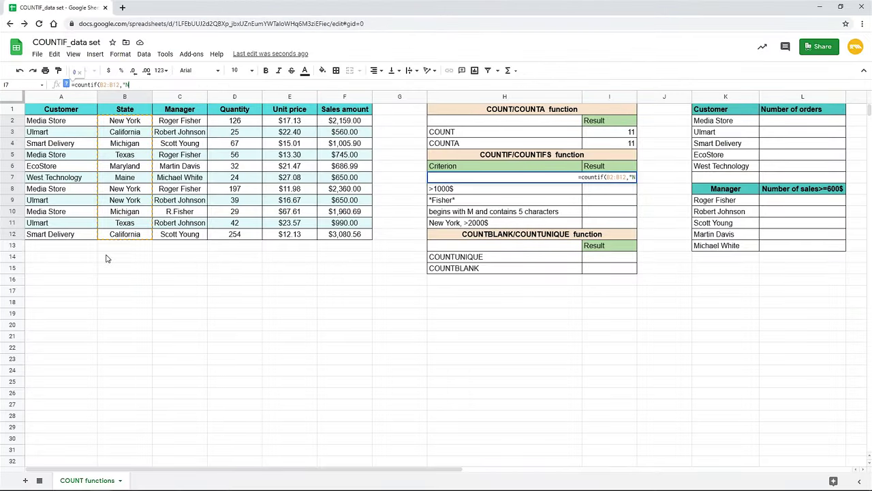
type("ew York\")")
key("Return")
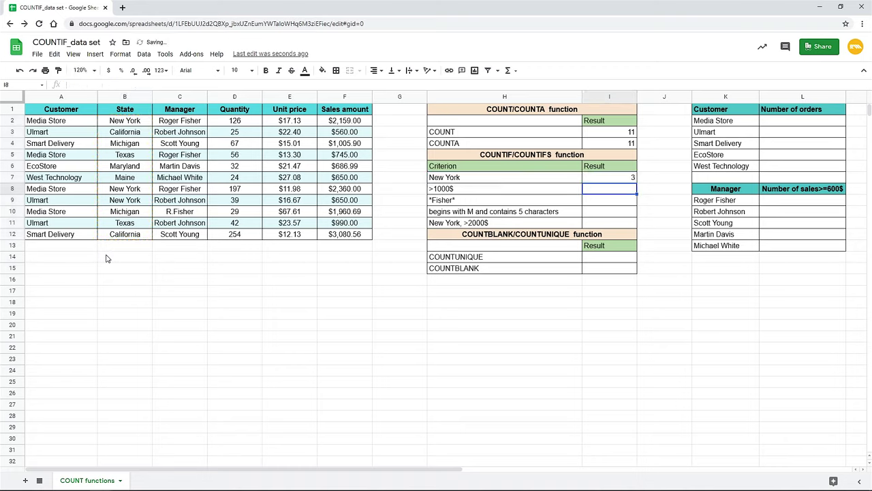
left_click(609, 179)
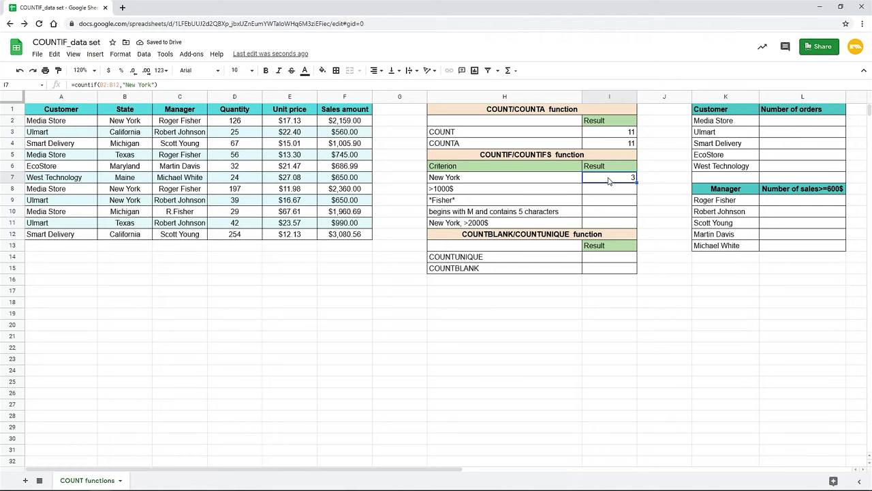
Replace the literal "New York" criterion in I7 with a reference to cell H7.
left_click(126, 84)
left_click_drag(126, 85, 156, 84)
key("BackSpace")
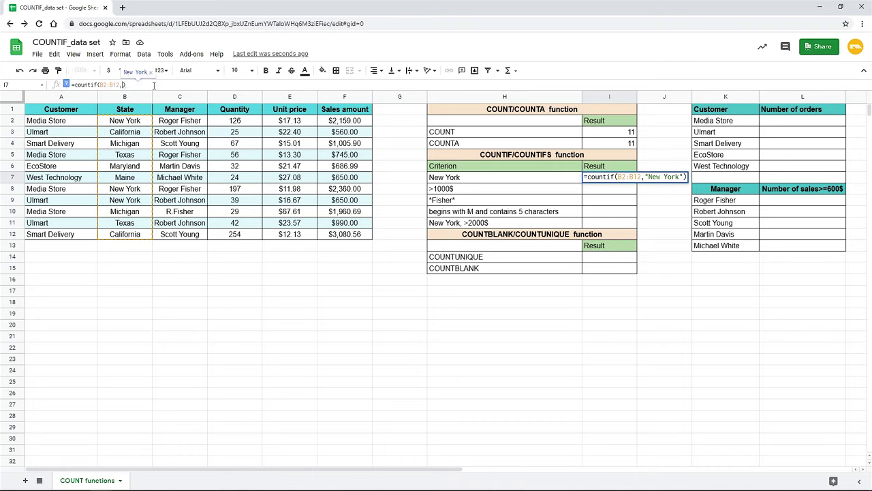
left_click(515, 181)
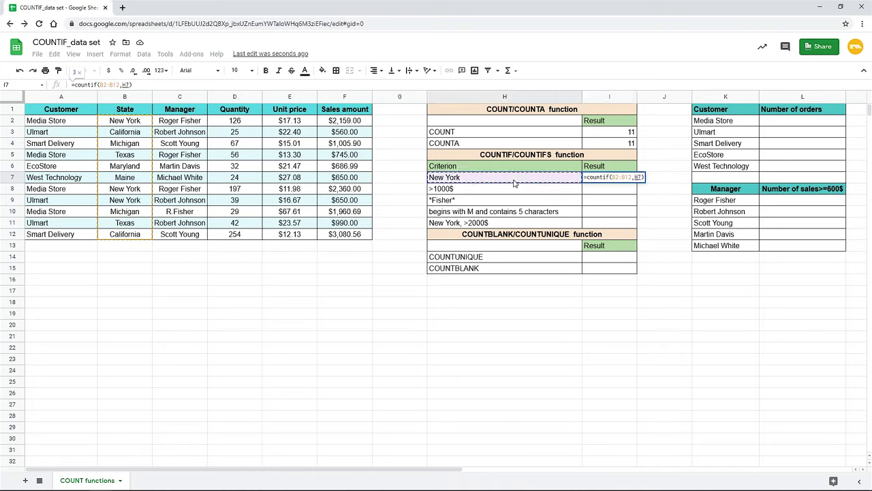
key("Return")
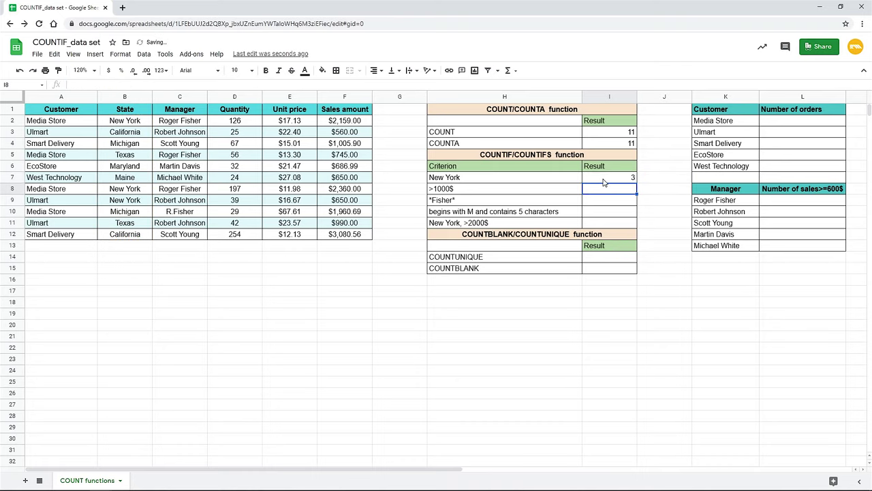
Change the H7 criterion to Maryland so I7 recalculates to 1.
left_click(555, 179)
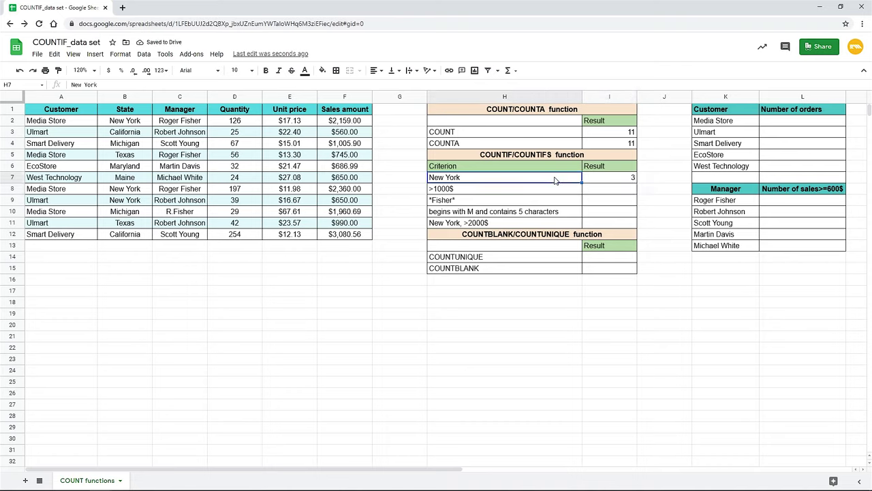
type("M")
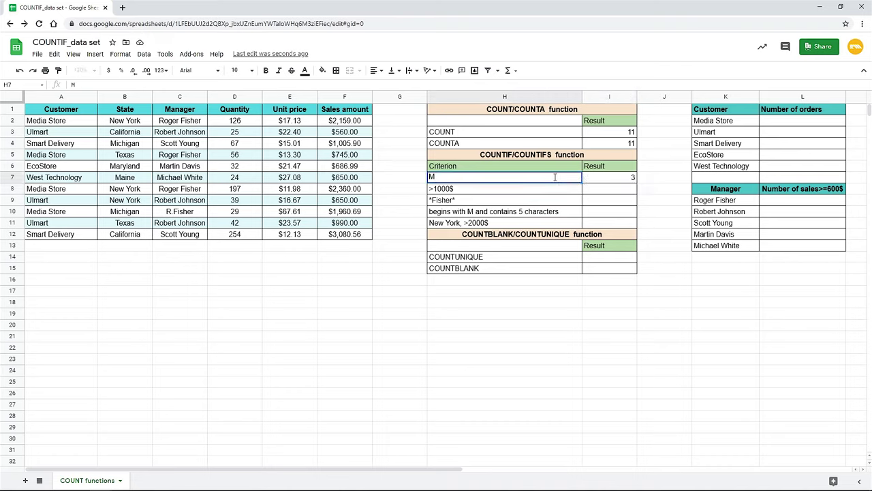
type("aryland")
key("Return")
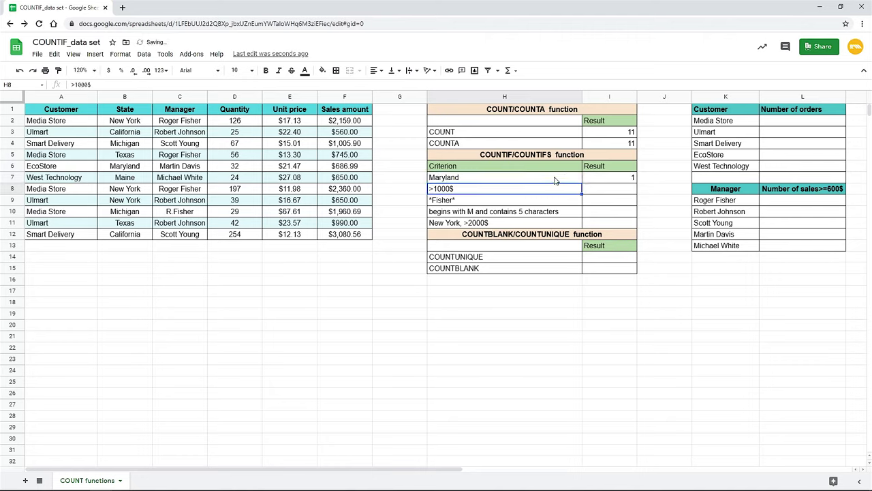
left_click(625, 178)
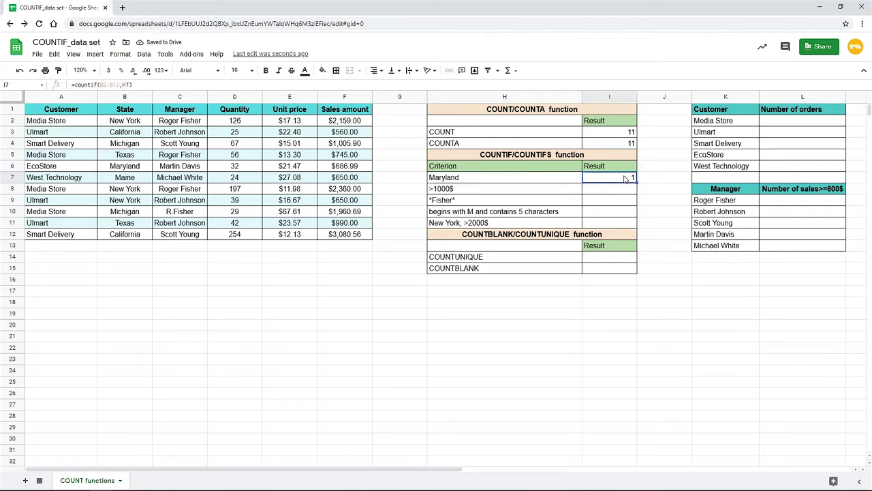
left_click(626, 190)
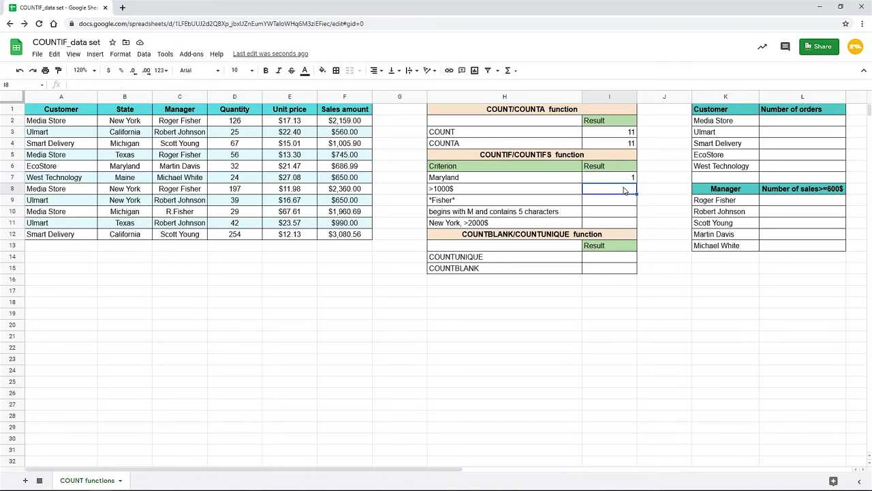
Enter =countif(F2:F12,">1000") in I8, returning 5 sales above 1000.
left_click(373, 85)
type("=count")
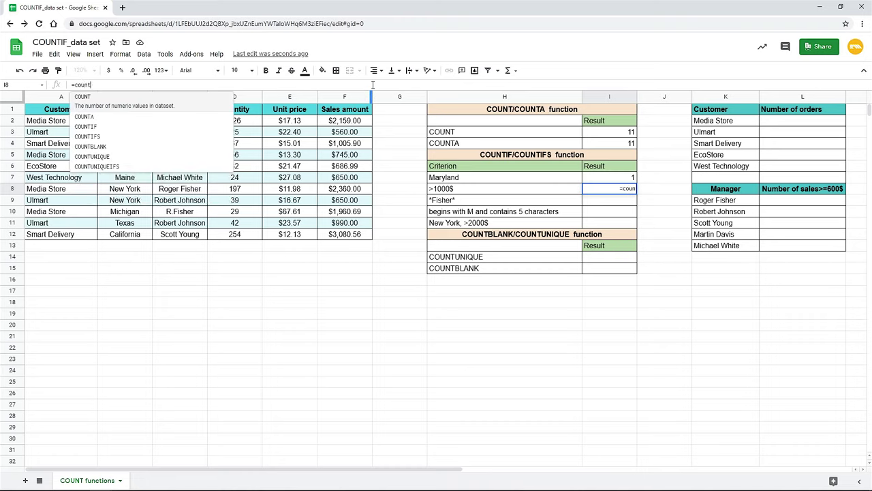
type("if(")
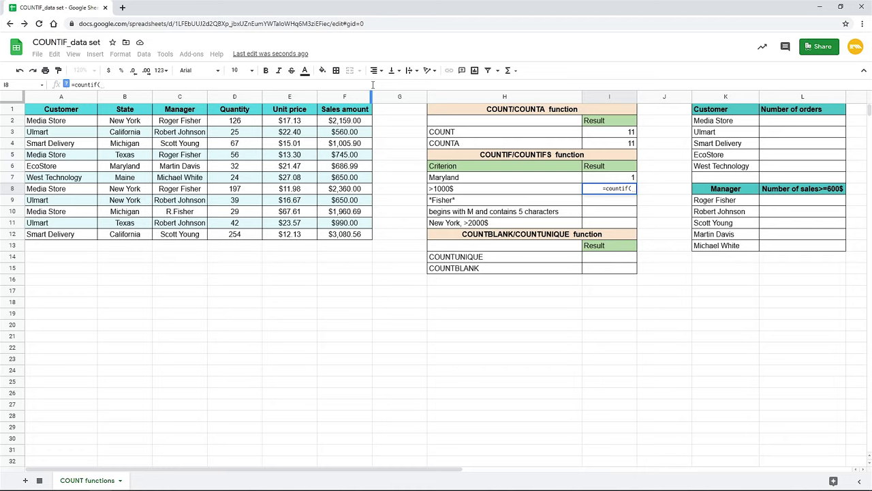
left_click_drag(366, 122, 361, 241)
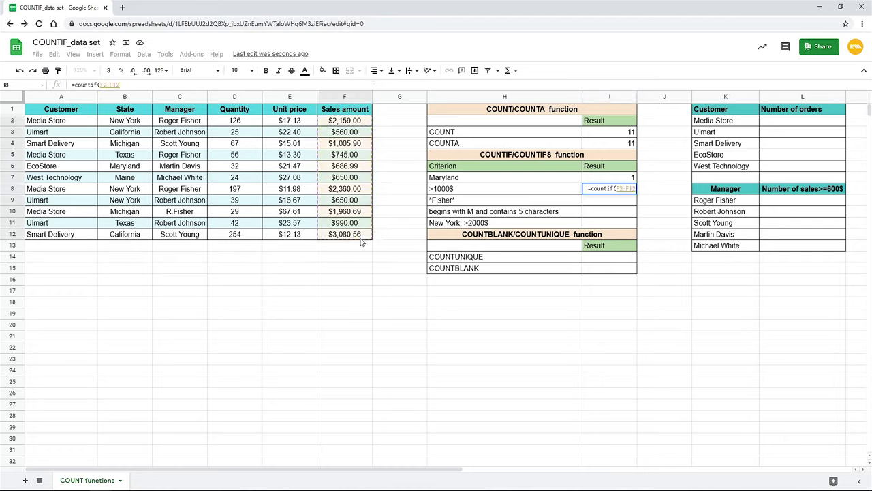
type(",\"")
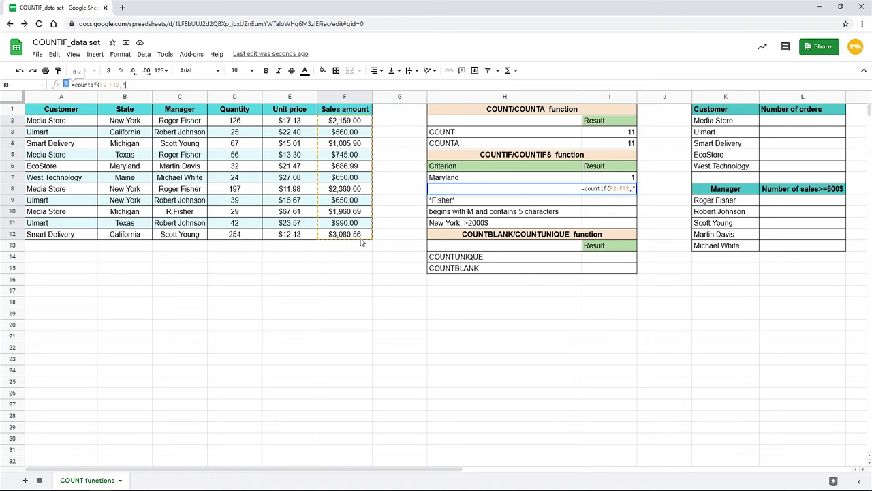
type(">1000\")")
key("Return")
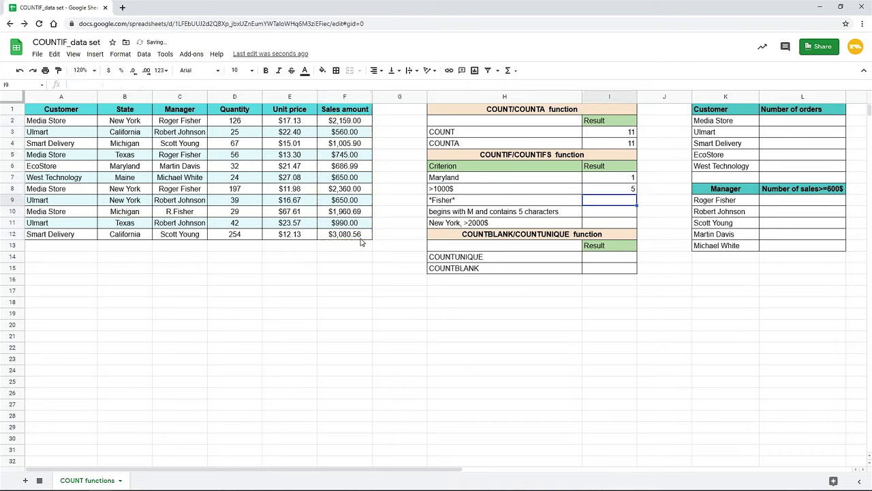
Enter =countif($A$2:$A$12,K2) in L2 for Media Store's 4 orders and fill it down to L6.
left_click(597, 194)
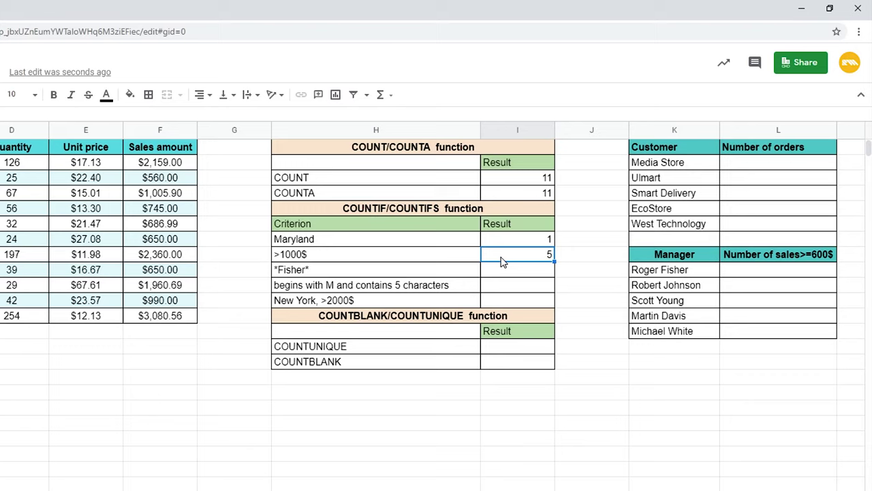
left_click(776, 169)
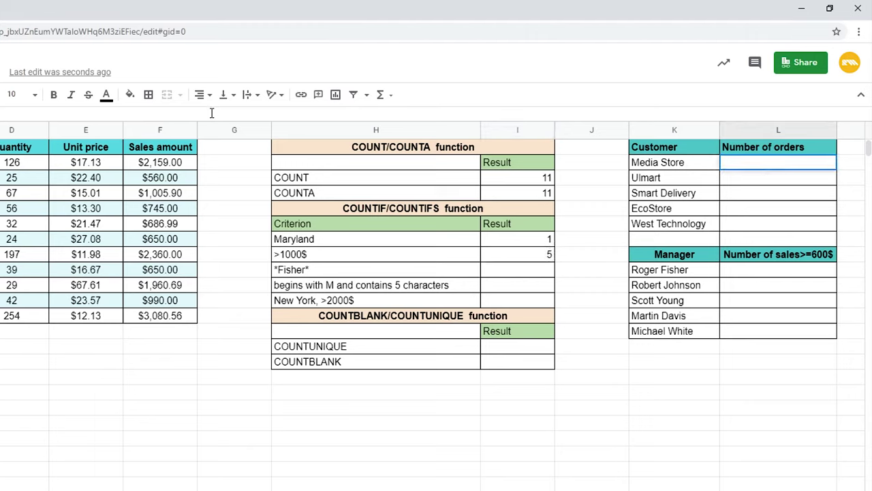
type("=cou")
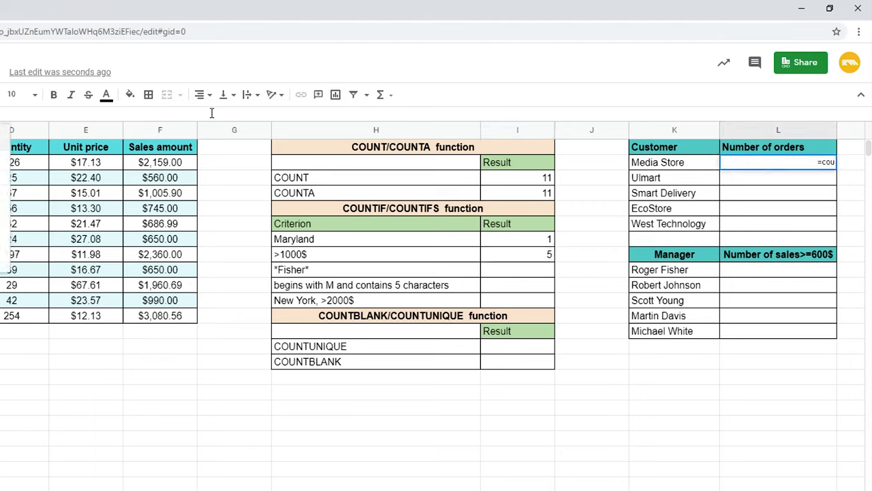
type("ntif")
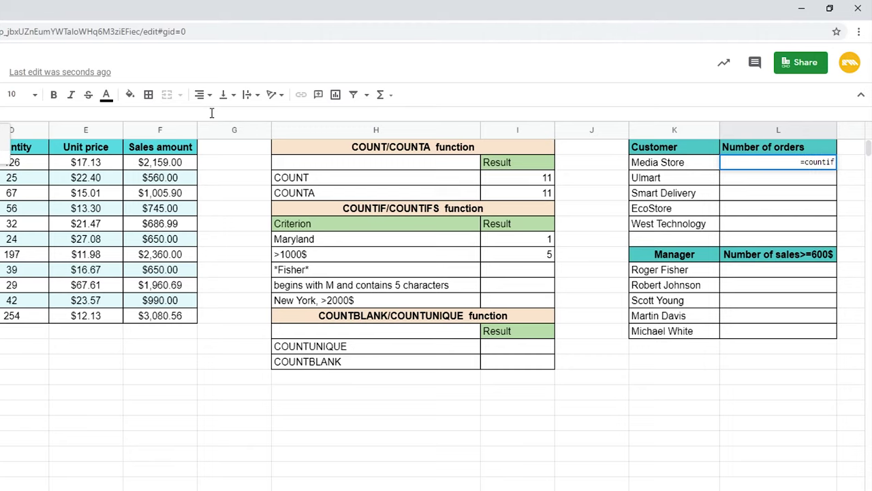
type("(")
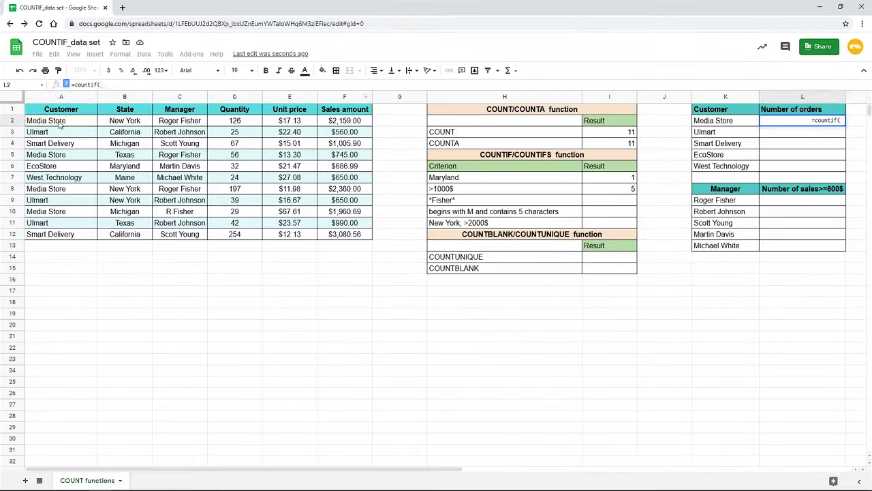
left_click_drag(58, 123, 65, 238)
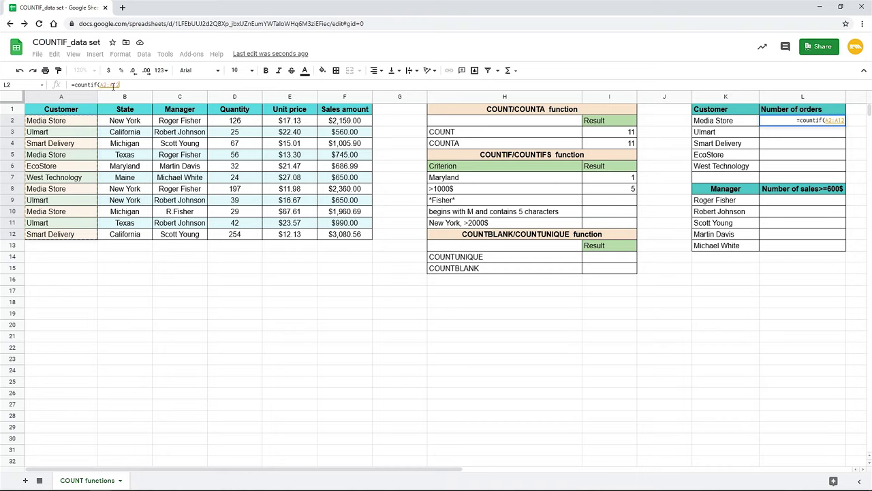
key("F4")
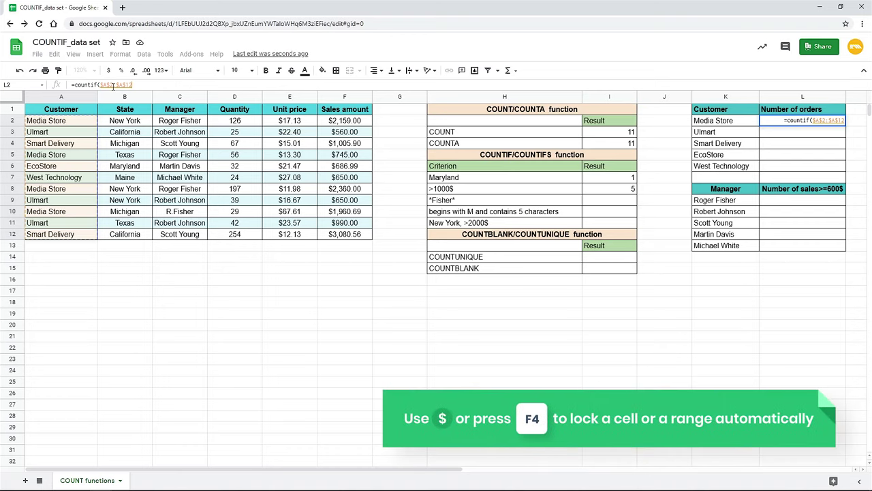
type(",")
left_click(709, 121)
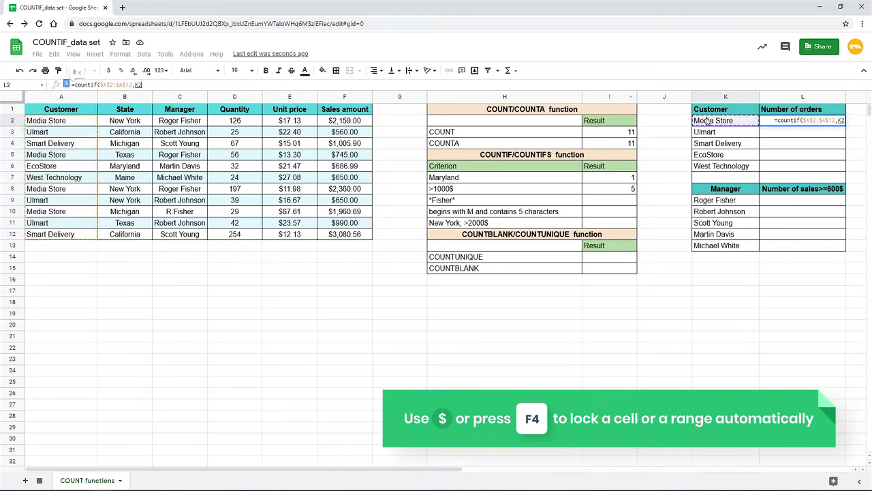
type(")")
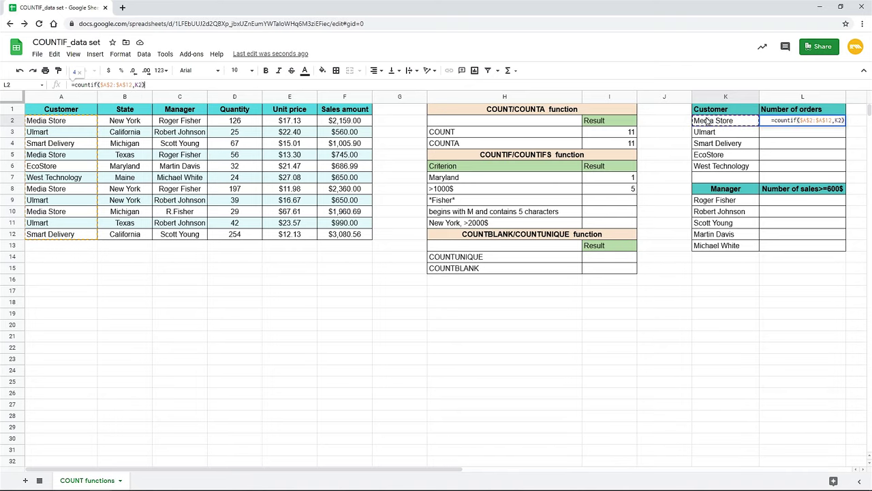
key("Return")
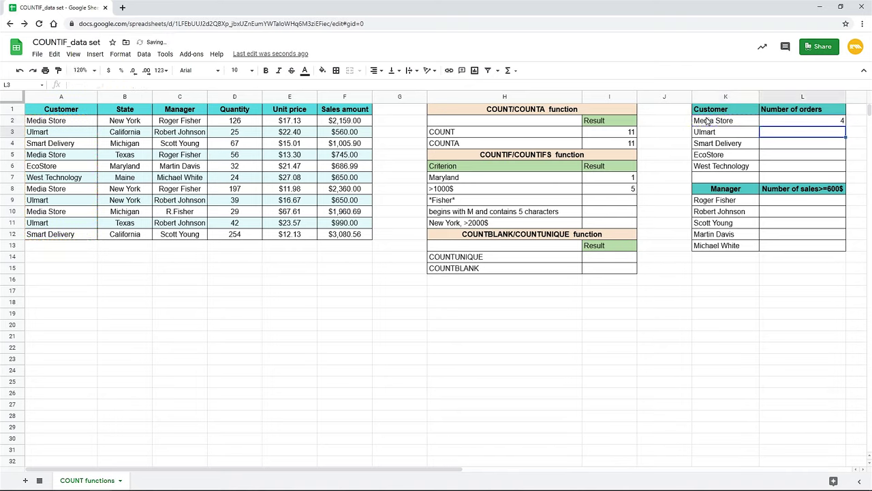
left_click(834, 125)
left_click_drag(845, 126, 845, 170)
Check that L3 holds =countif($A$2:$A$12,K3), returning 3 for Ulmart.
left_click(832, 134)
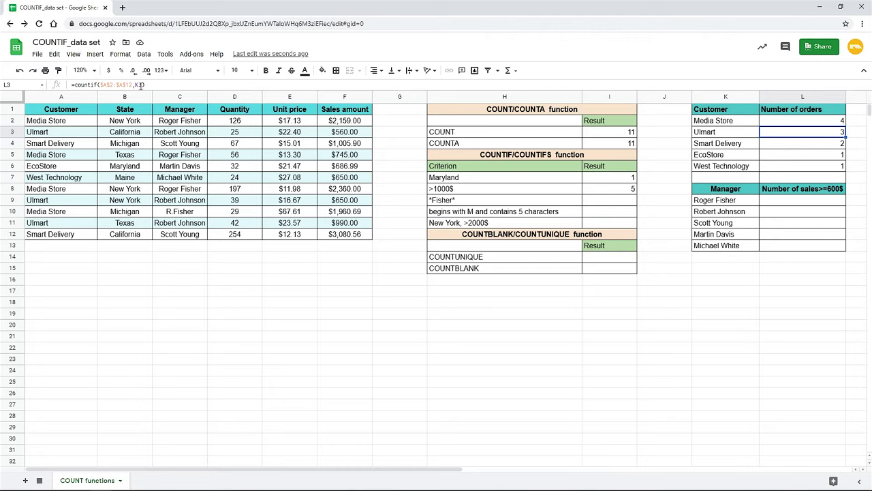
double_click(139, 85)
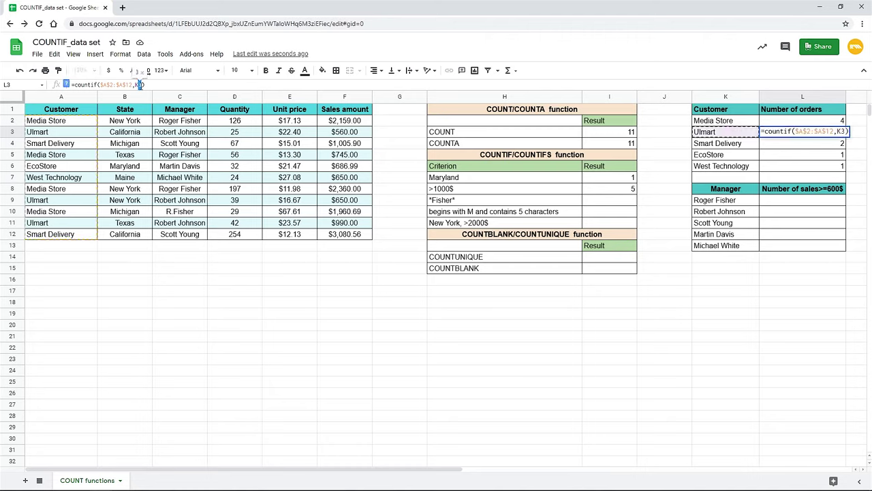
key("Escape")
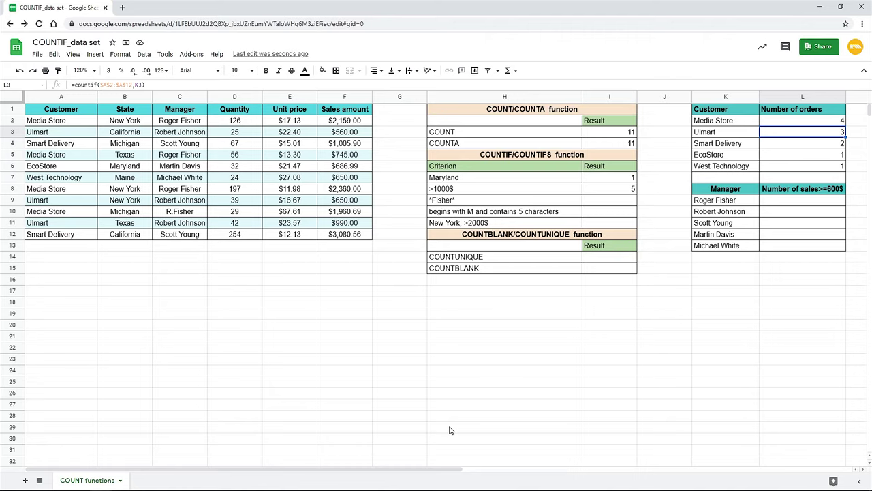
left_click(609, 200)
Enter =countif(C2:C12,"*Fisher*") in I9, returning 4 managers containing Fisher.
type("=co")
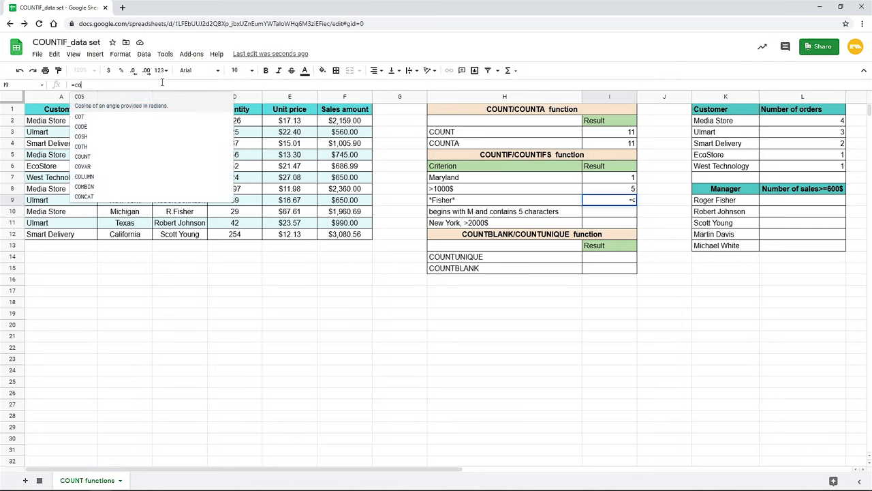
type("untif")
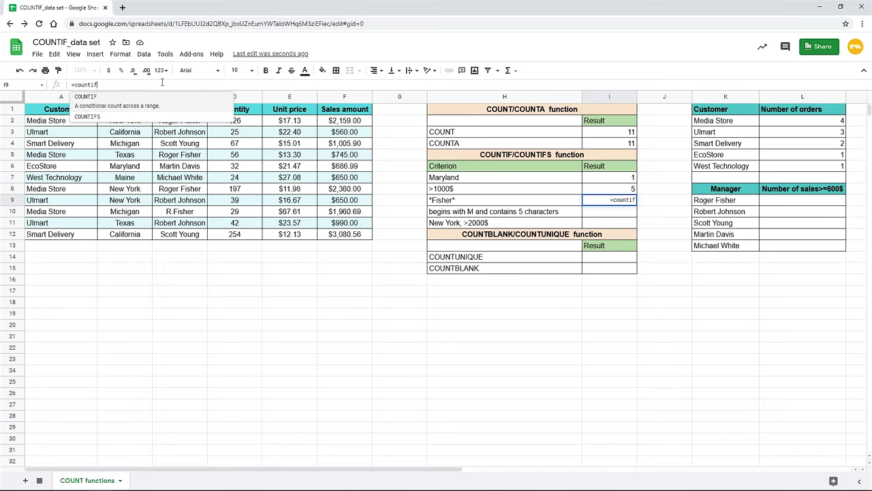
type("(")
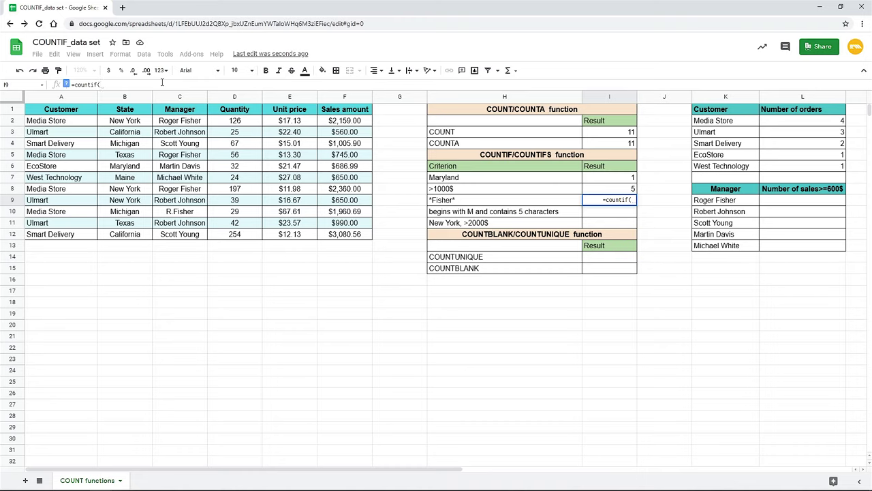
left_click_drag(168, 123, 173, 235)
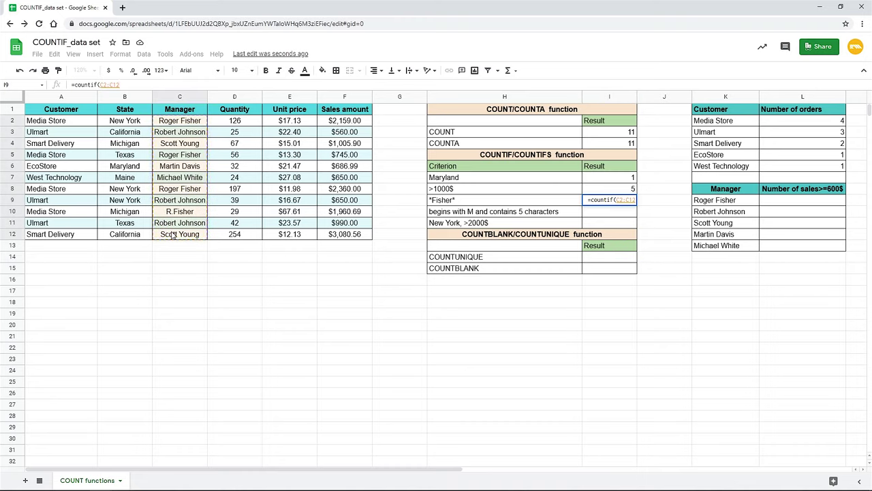
type(",")
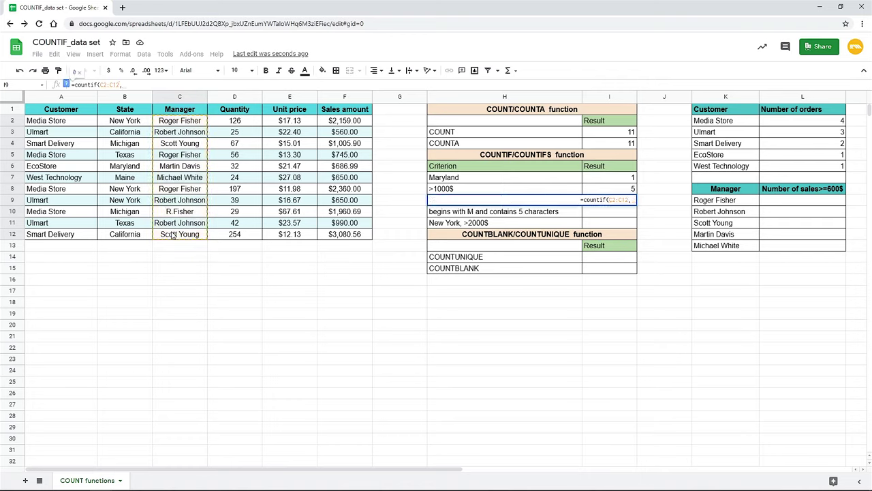
type("\"")
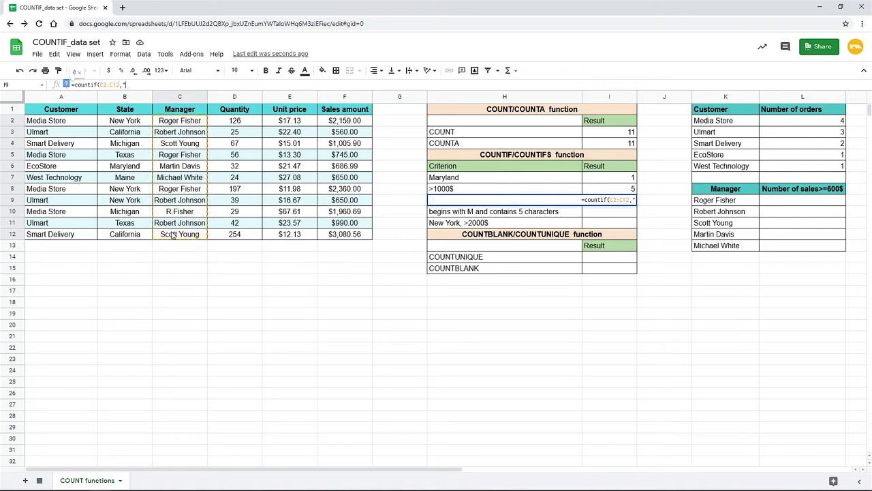
type("*Fisher*\"")
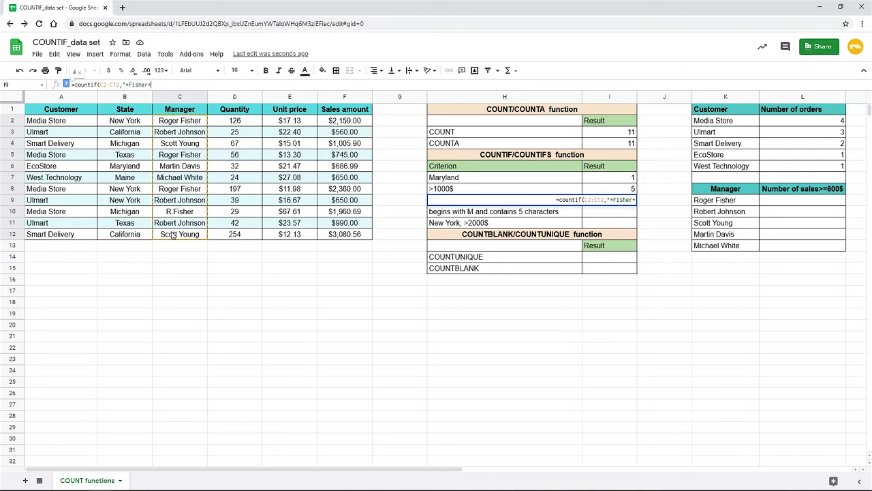
type(")")
key("Return")
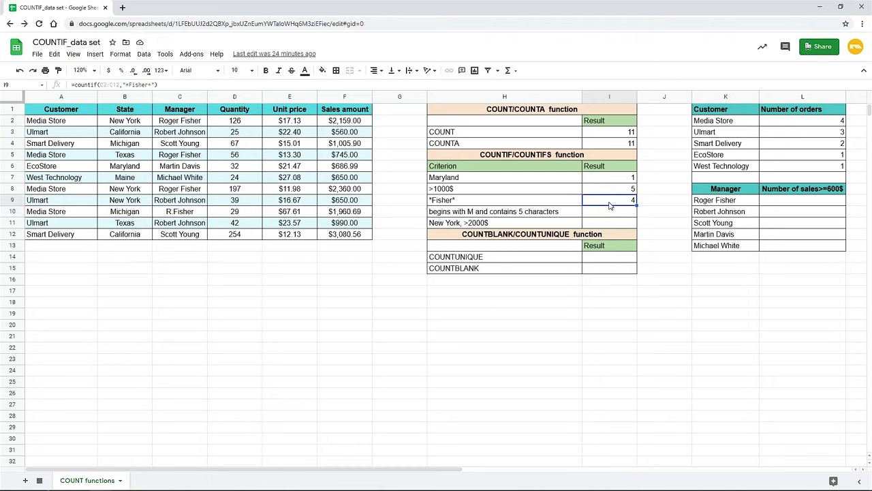
Enter =countif(B2:B12,"M????") in I10, returning 1 five-letter state starting with M.
left_click(613, 215)
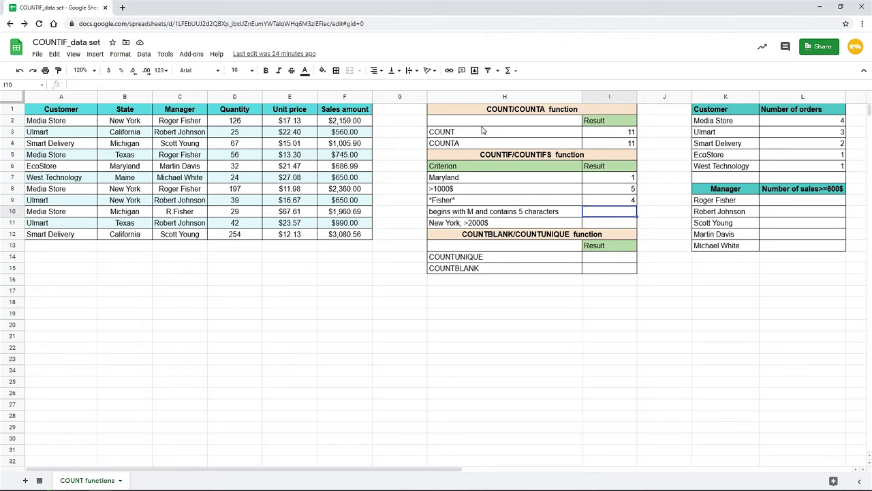
left_click(377, 87)
type("=")
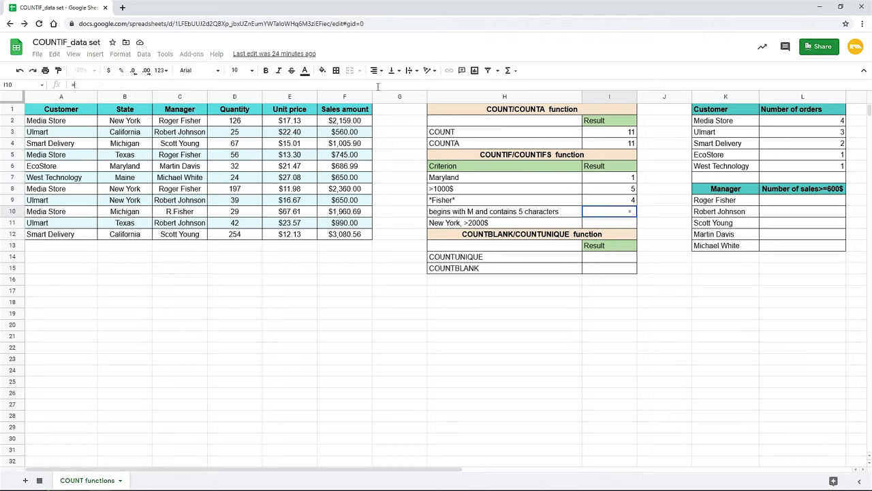
type("count")
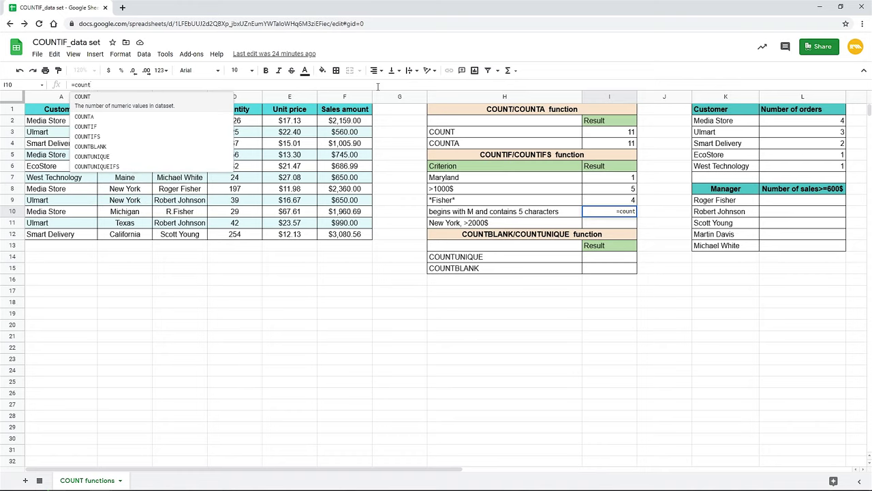
type("if(")
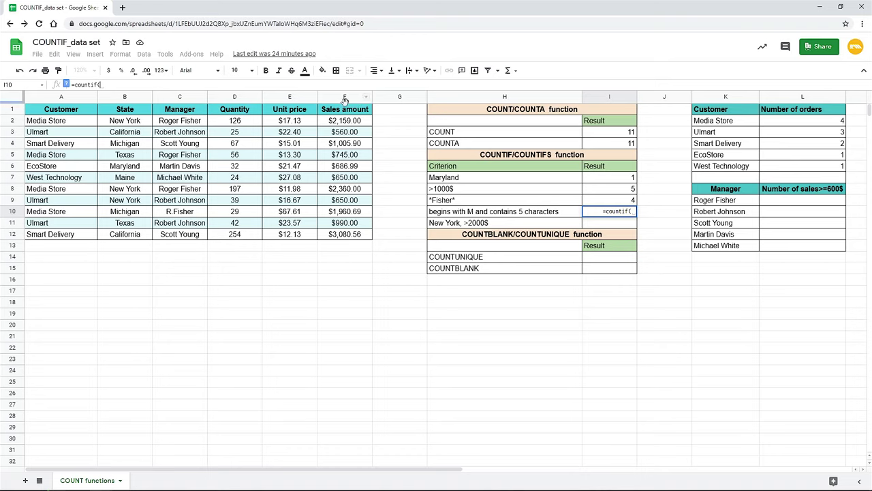
left_click_drag(127, 122, 123, 234)
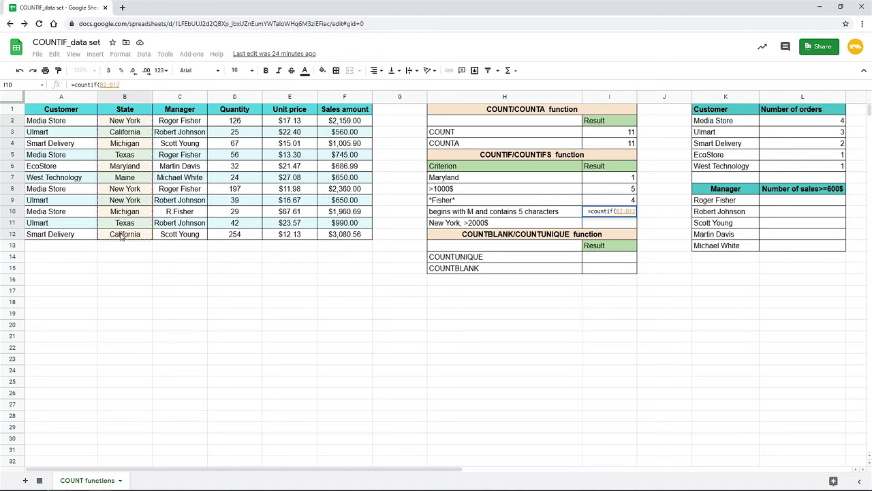
type(",\"")
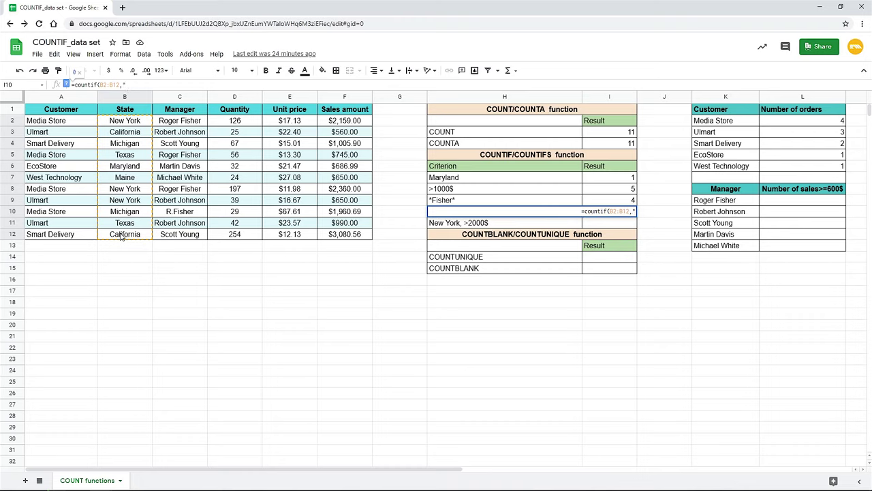
type("M????\")")
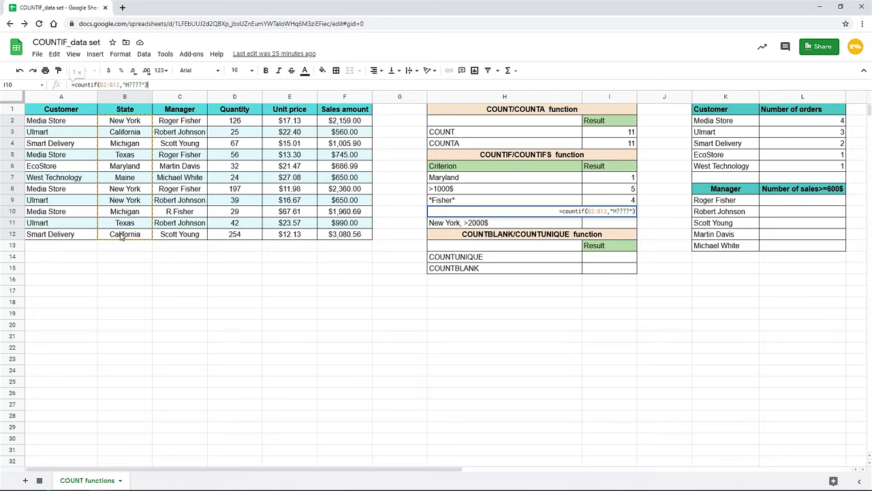
key("Return")
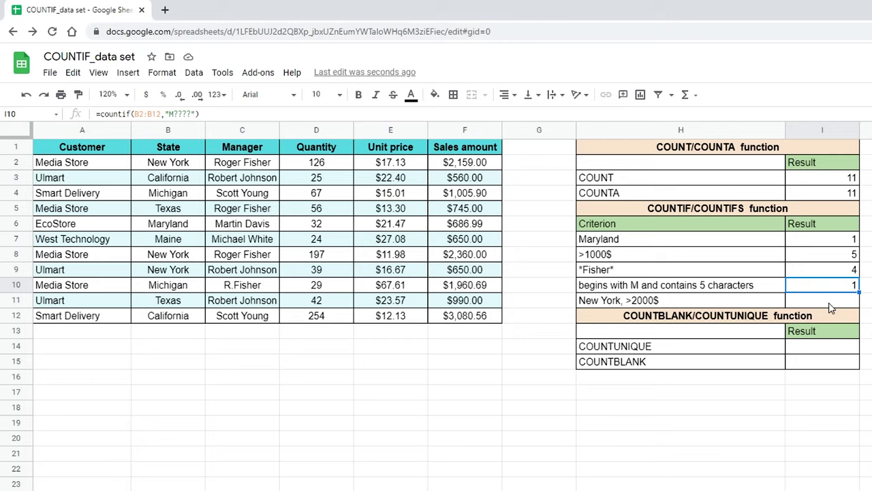
left_click(831, 308)
Enter =countifs(B2:B12,"New York",F2:F12,">2000") in I11, returning 2.
left_click(317, 113)
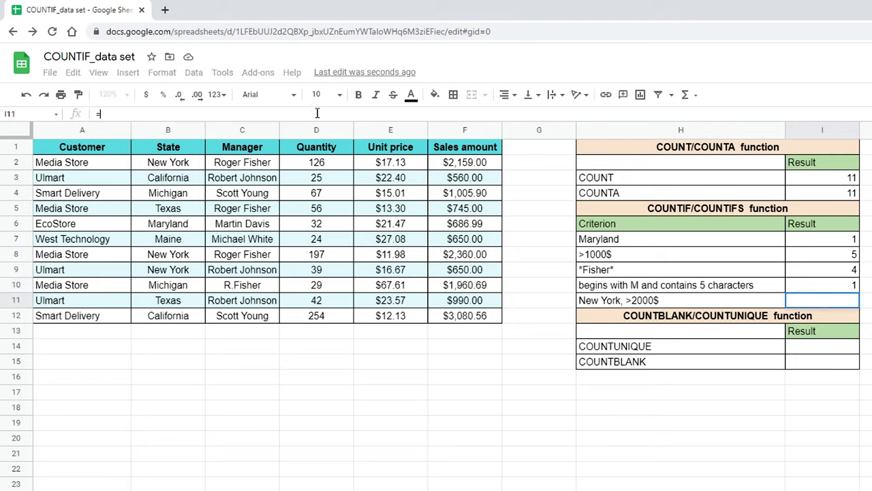
type("=counti")
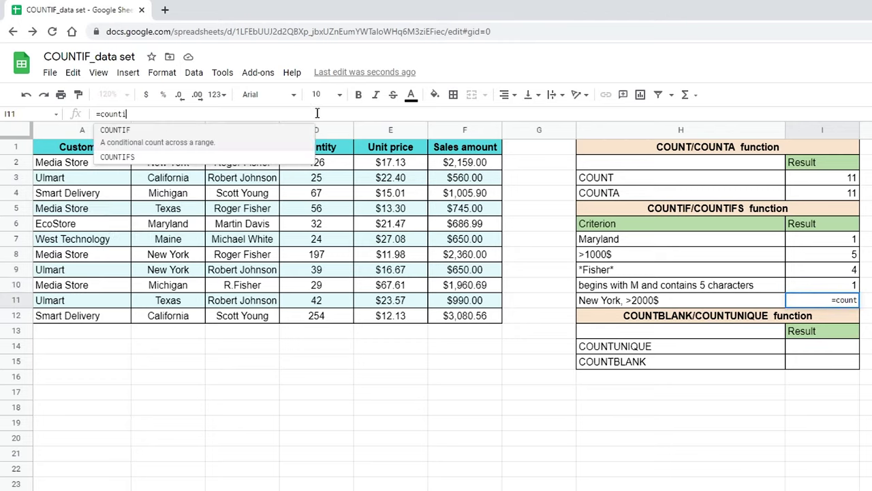
type("fs(")
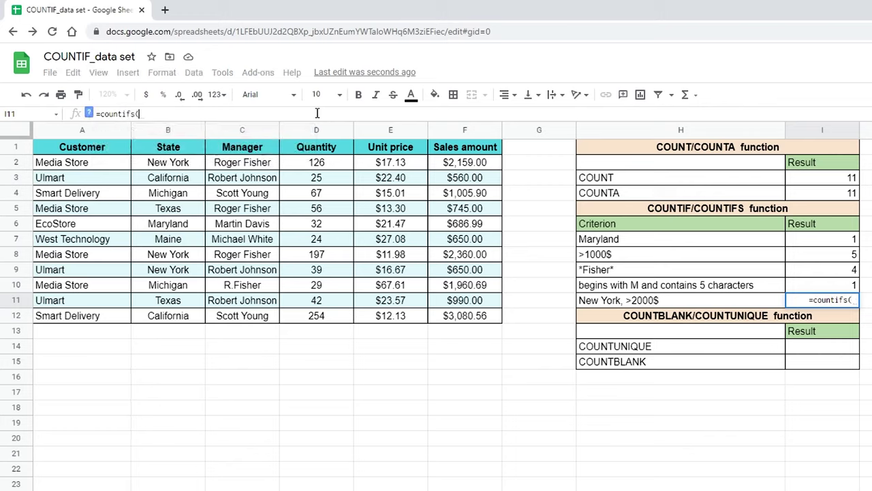
left_click_drag(196, 167, 184, 317)
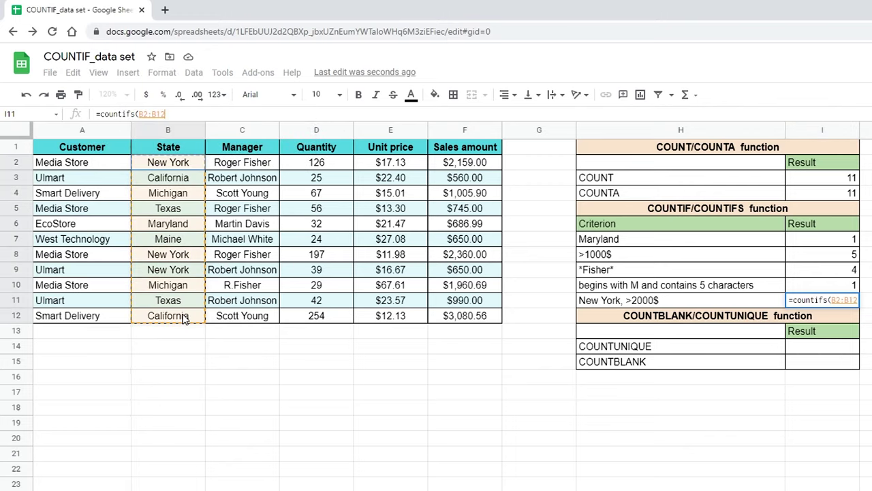
type(",")
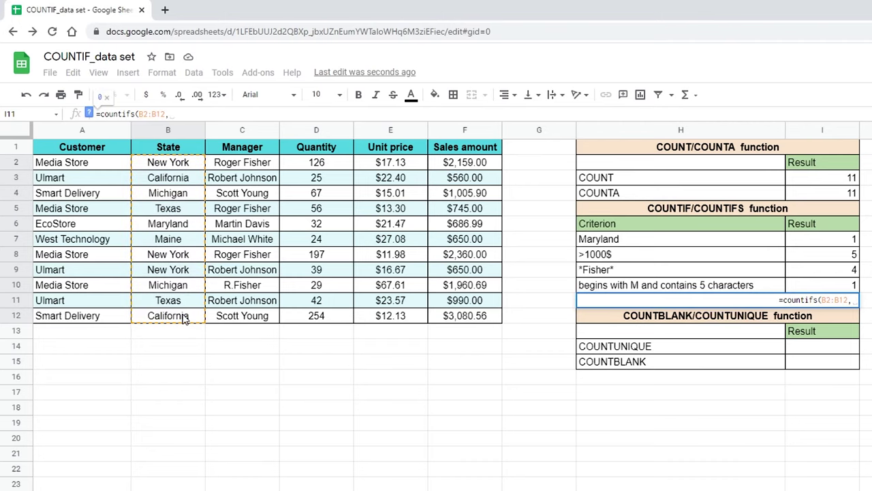
type("\"New York")
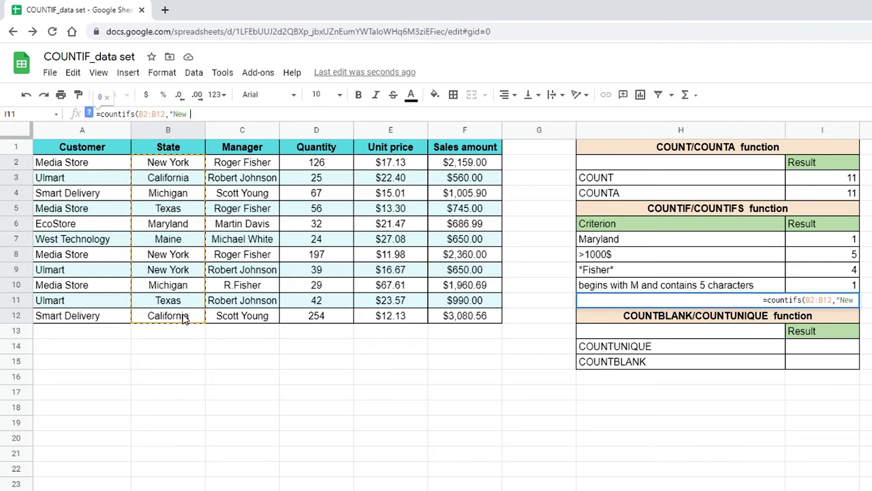
type("\"")
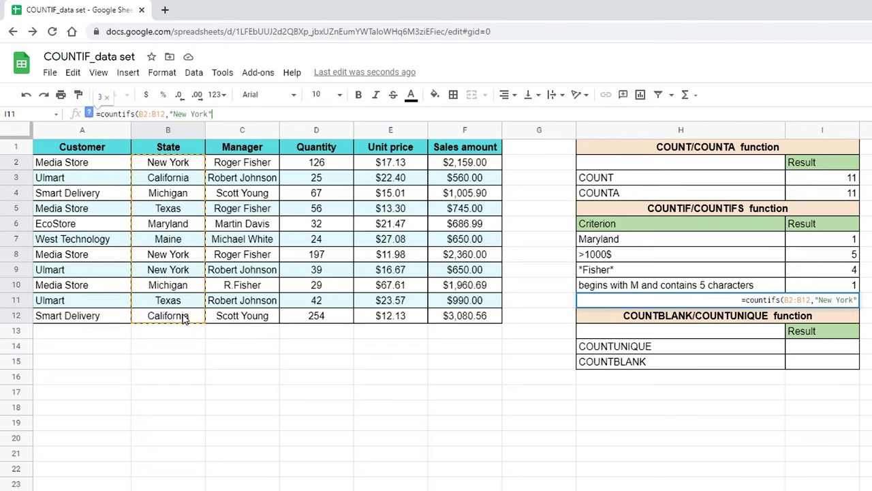
type(",")
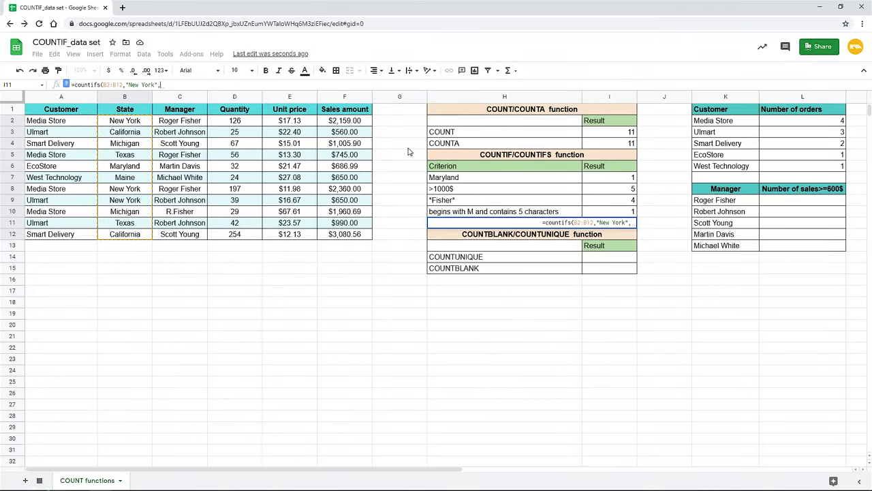
left_click_drag(345, 122, 344, 237)
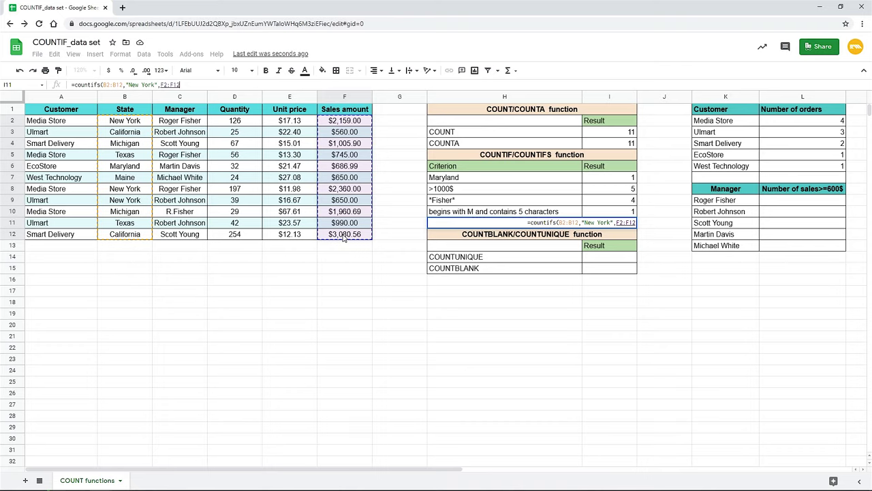
type(",")
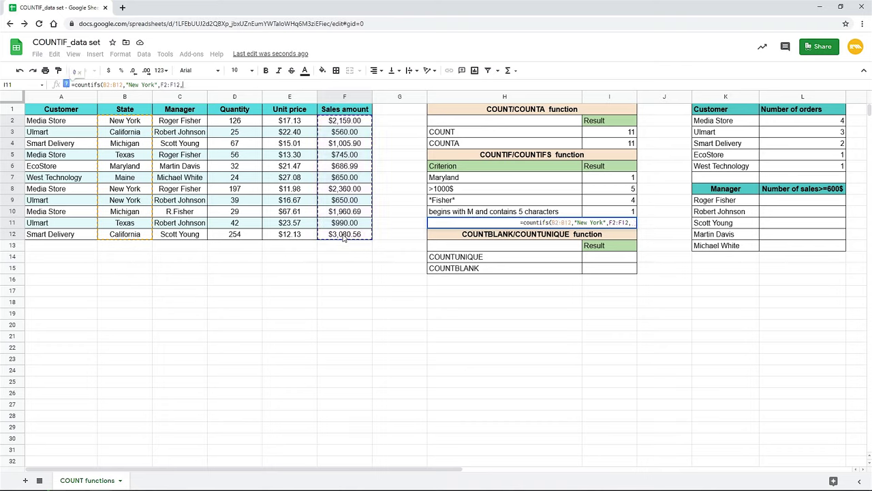
type("\">")
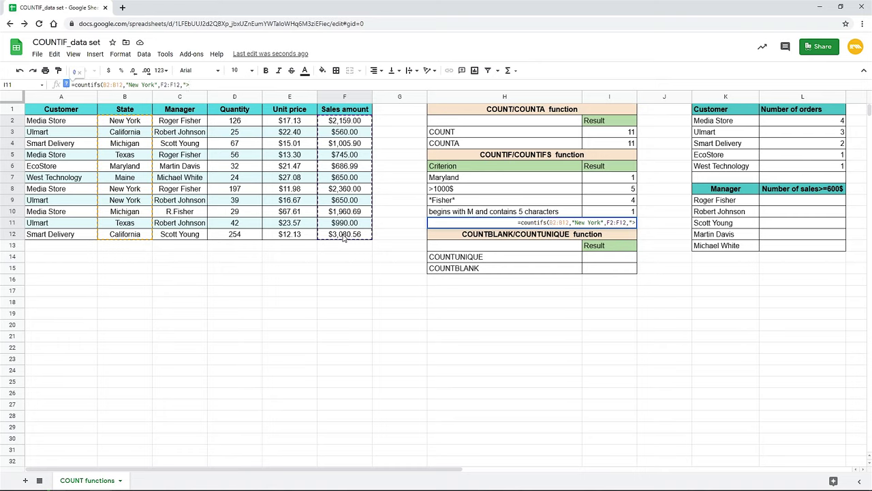
type("2000")
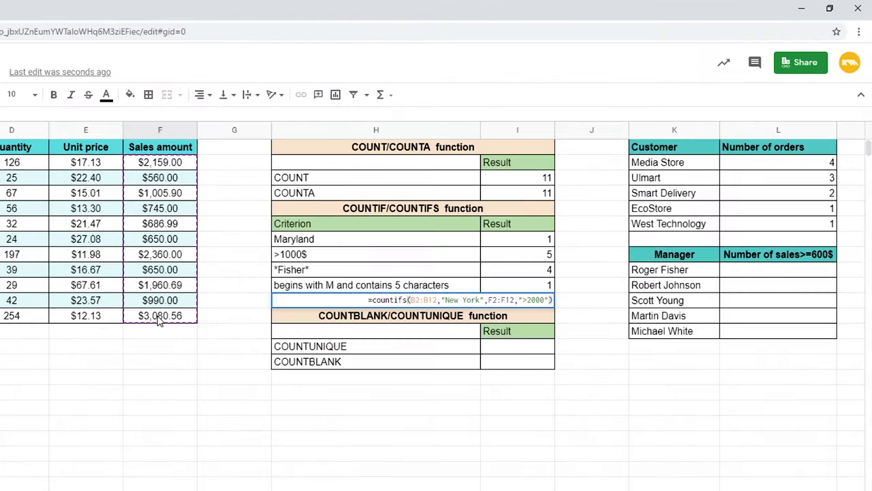
key("Return")
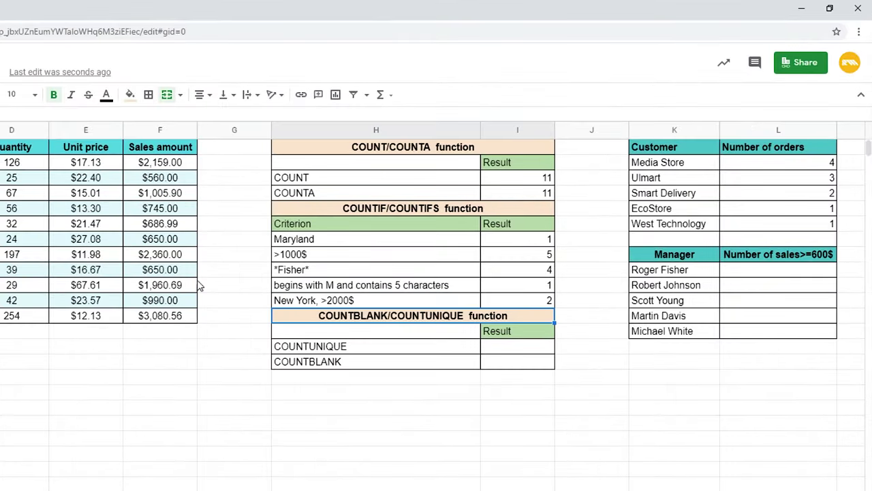
left_click(522, 303)
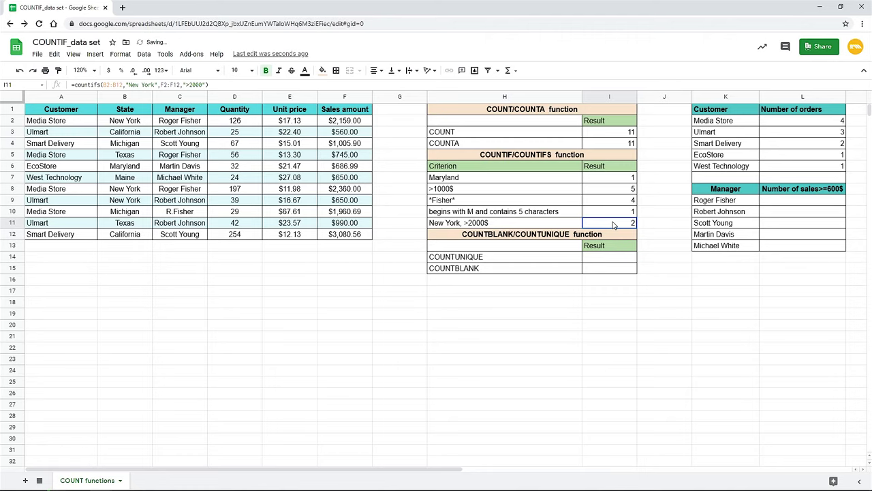
In L9 start =countifs with the absolute manager range $C$2:$C$12 and criterion K9.
left_click(814, 202)
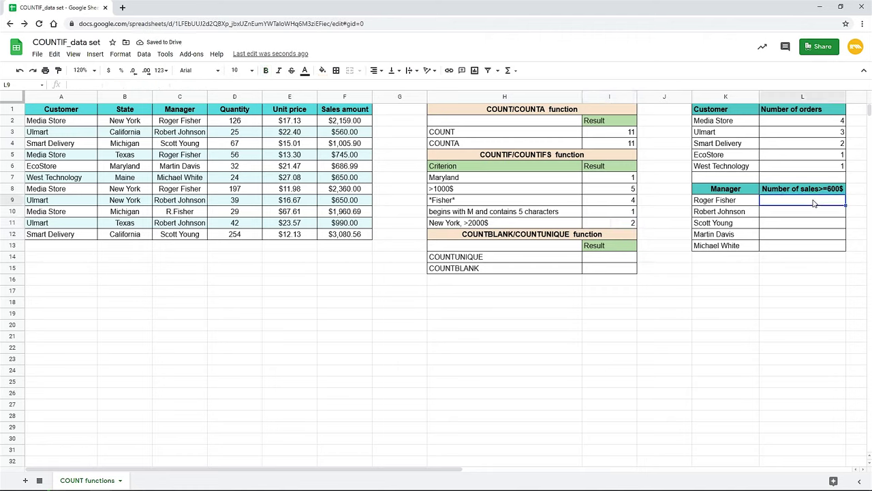
left_click(355, 84)
type("=")
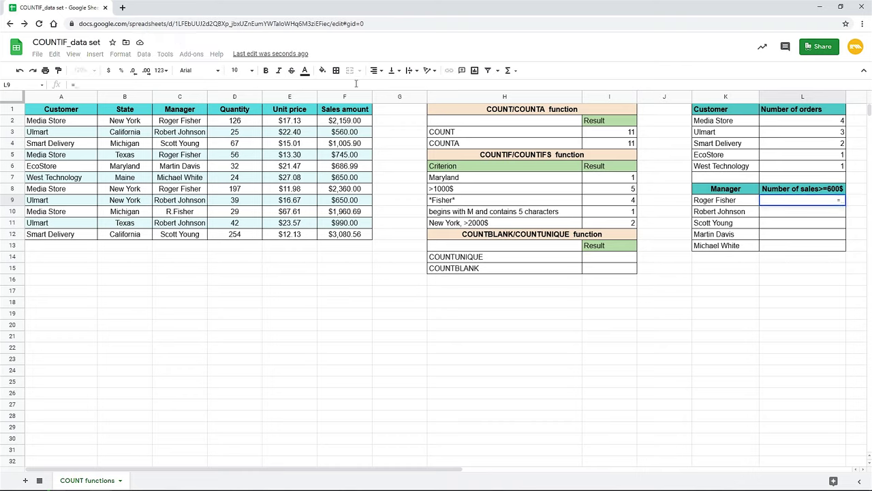
type("countif")
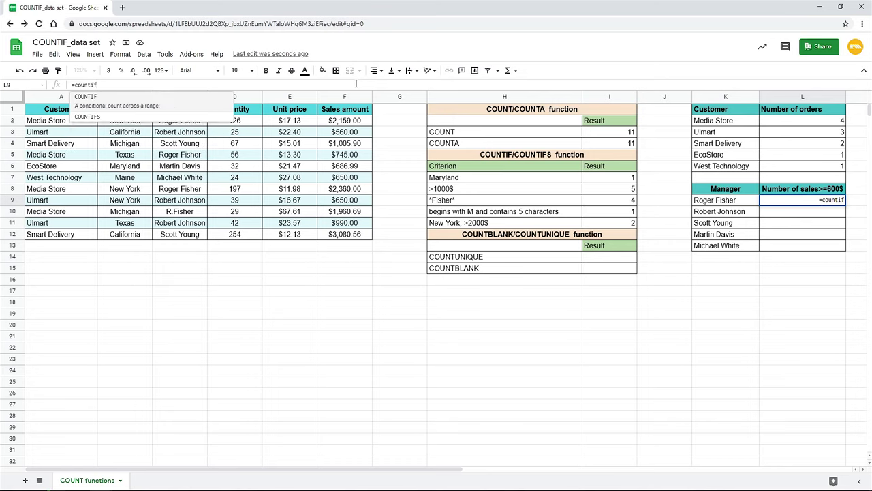
type("s(")
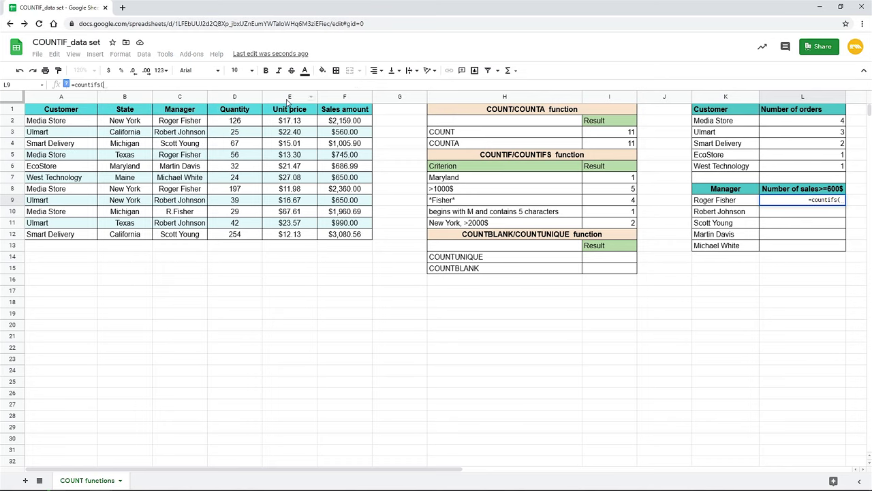
left_click_drag(157, 126, 158, 237)
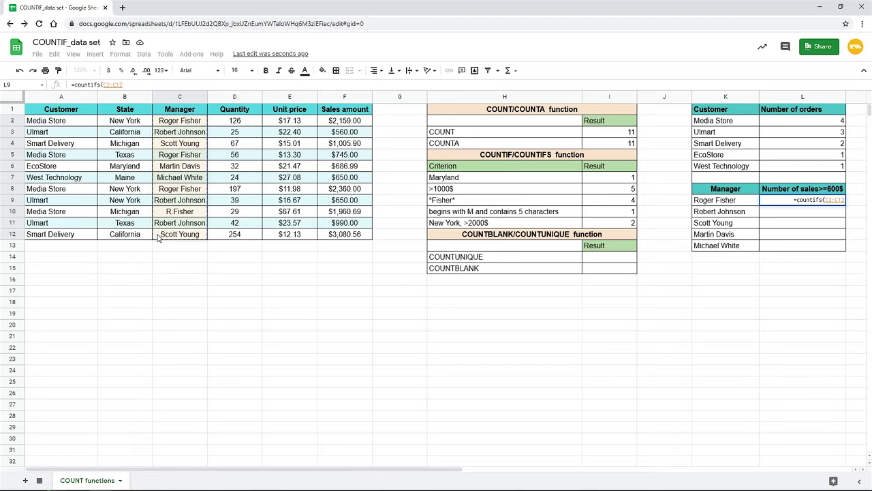
key("F4")
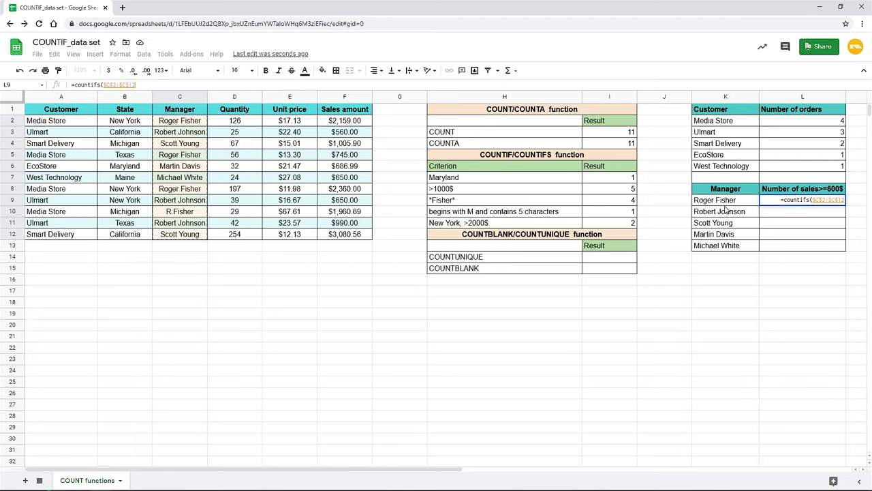
type(",")
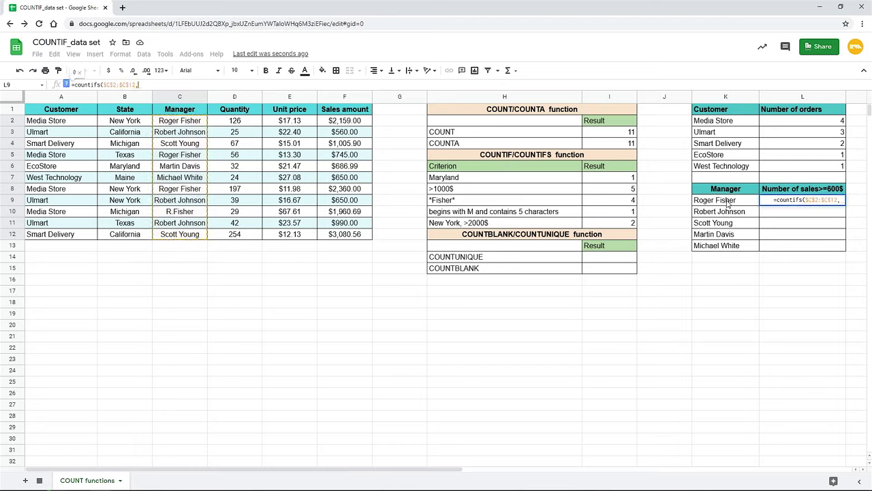
left_click(728, 202)
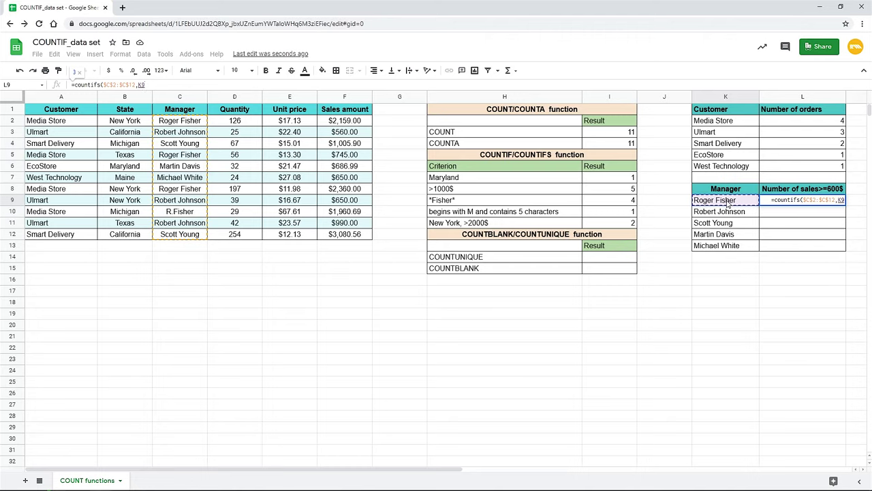
type(",")
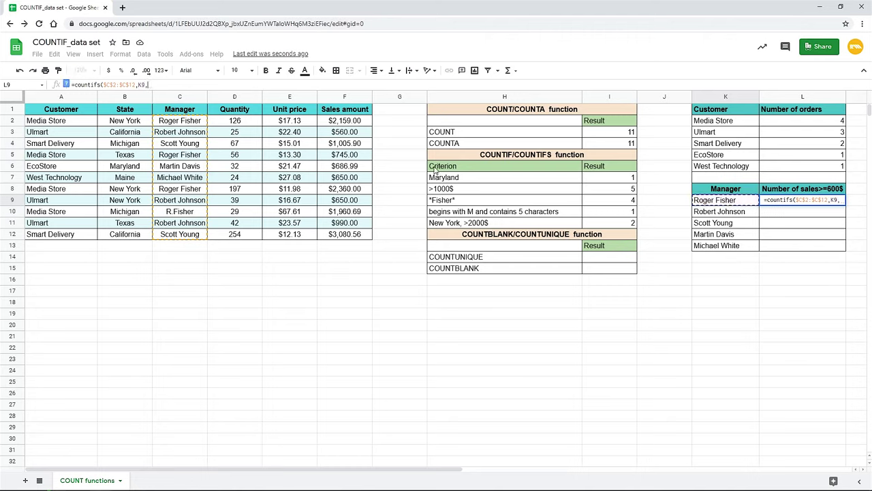
Add the absolute sales range $F$2:$F$12 with criterion ">600" and commit, giving 3.
left_click(357, 120)
left_click_drag(359, 130, 361, 235)
key("F4")
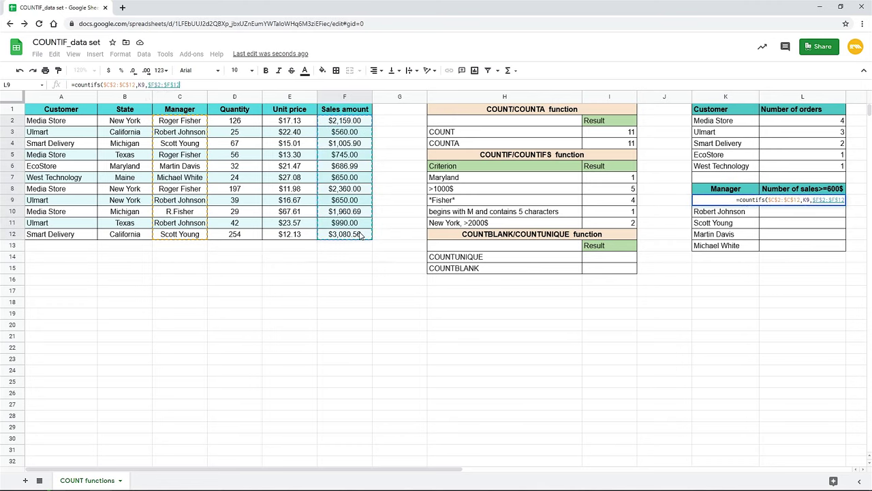
type(",")
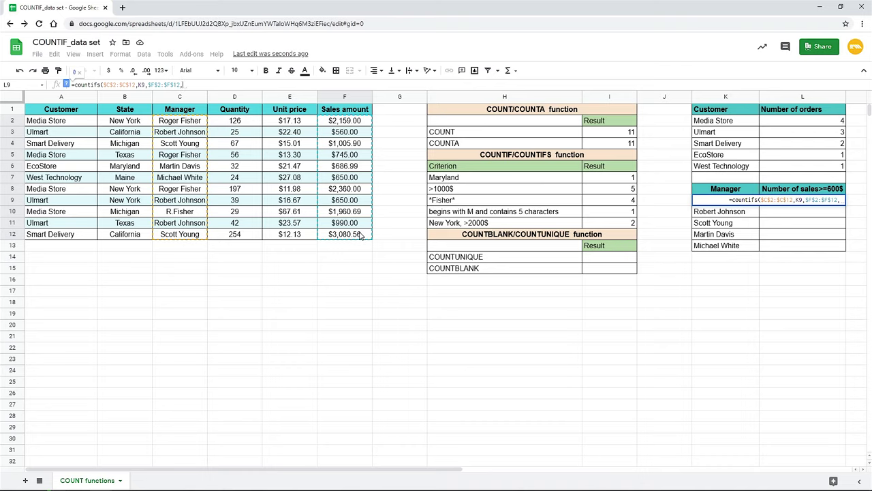
type("\">600")
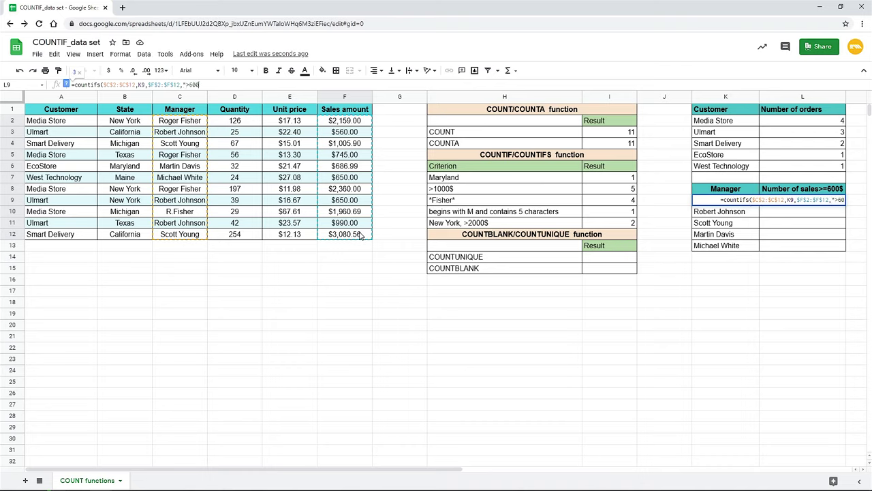
type("\")")
key("Return")
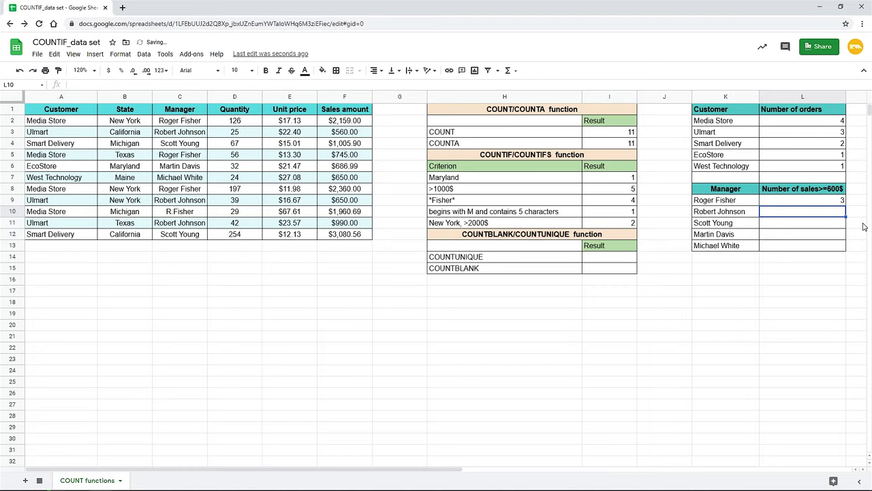
left_click(806, 204)
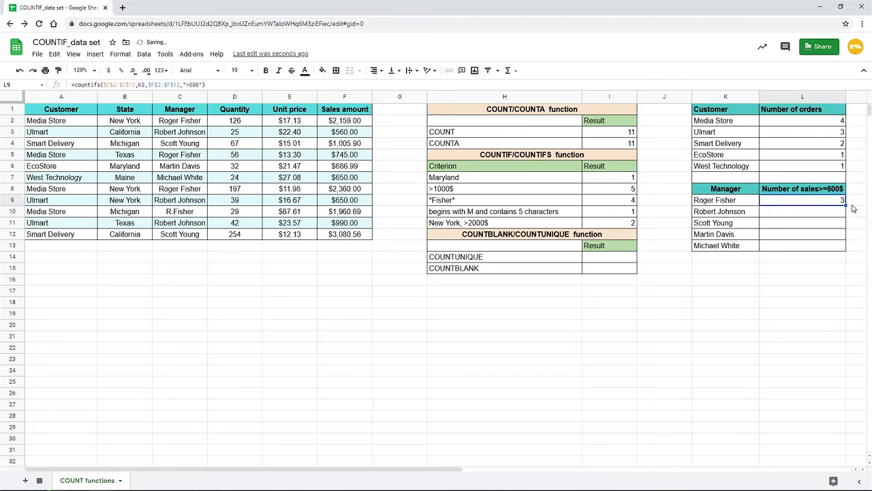
Copy the L9 COUNTIFS formula down to L13, giving 3, 2, 2, 1, 1.
left_click_drag(845, 205, 845, 250)
left_click(841, 247)
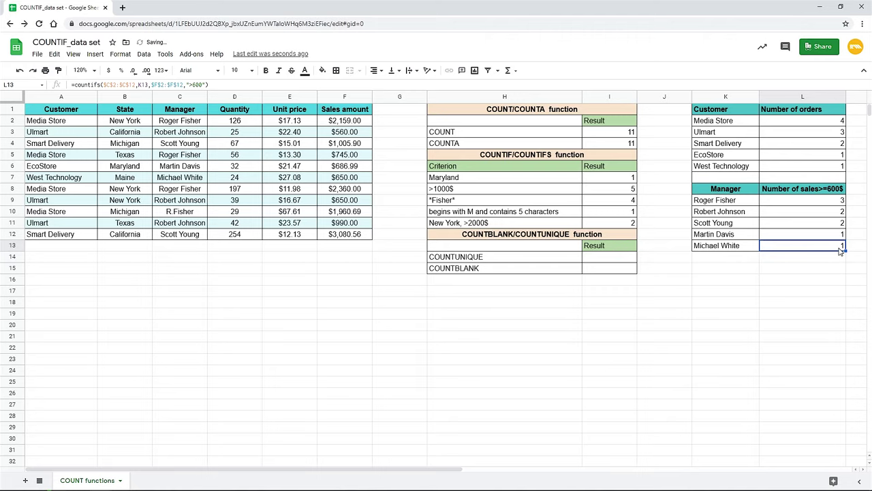
left_click(615, 265)
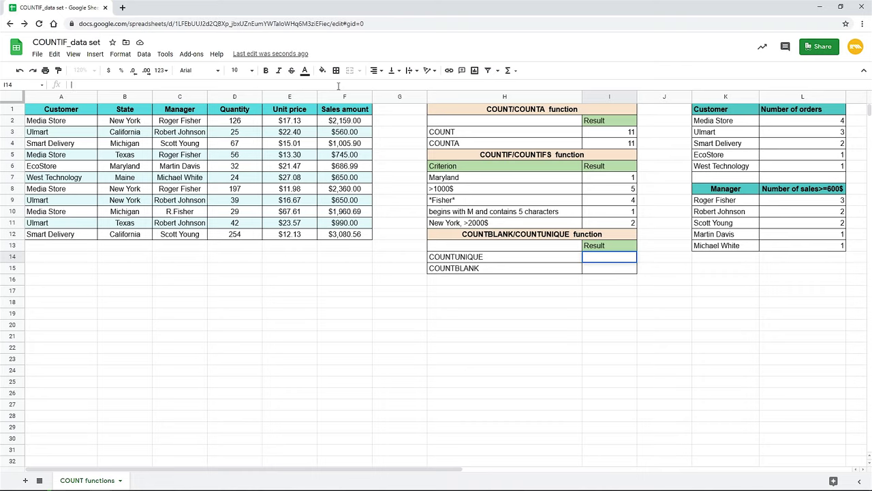
Enter =countunique(A2:A12) in I14, returning 5 distinct customers.
type("=coun")
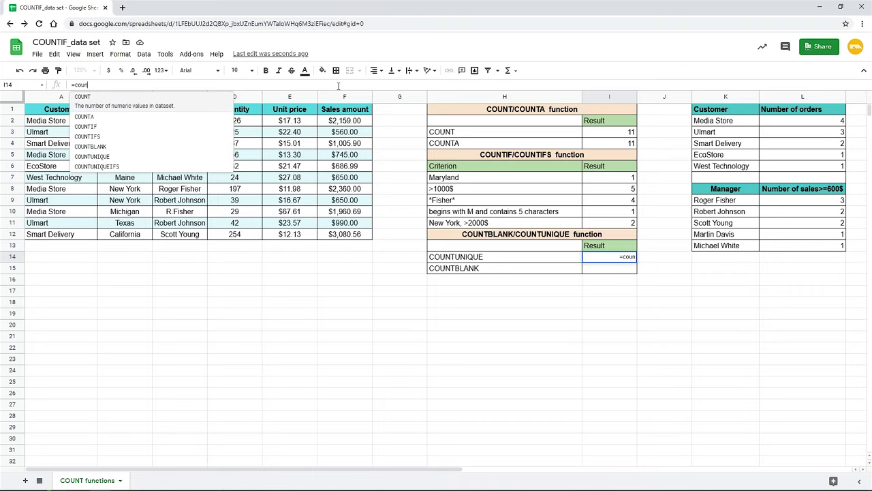
type("tuni")
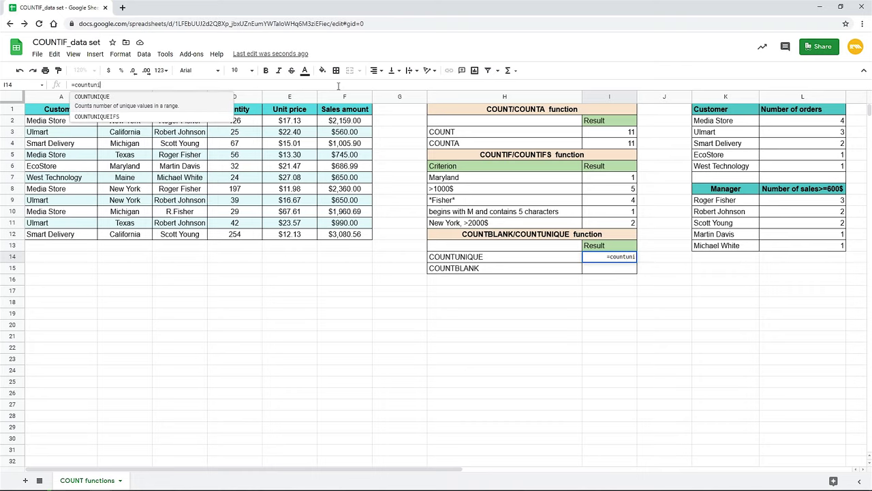
type("que(")
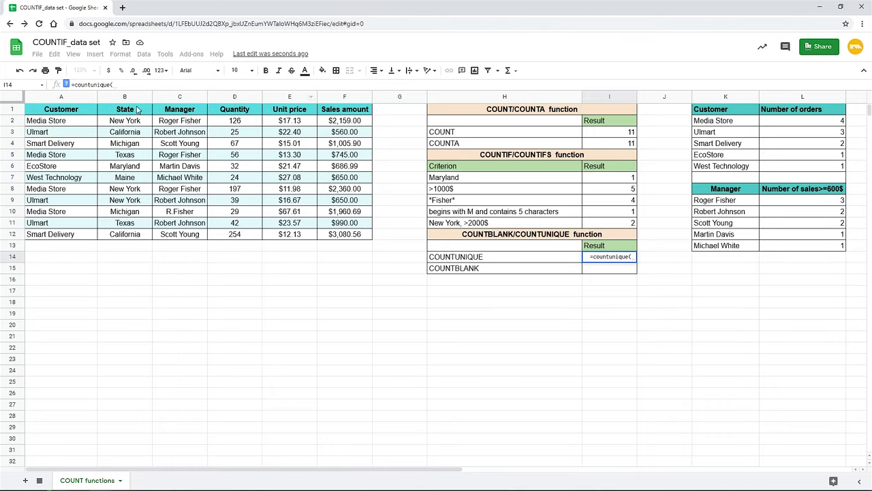
left_click_drag(81, 119, 67, 237)
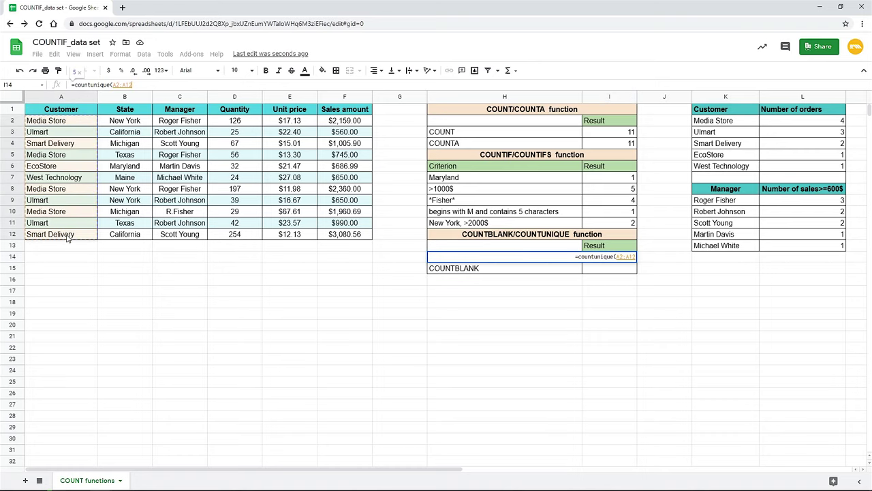
key("Return")
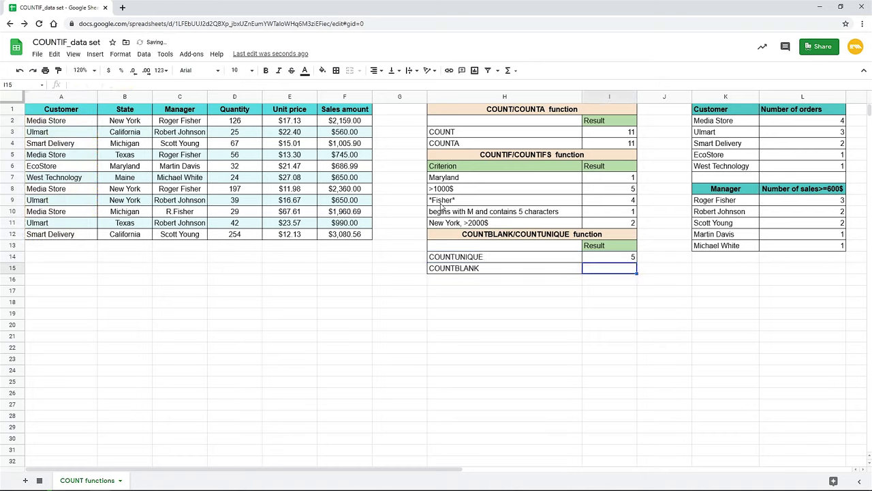
left_click(626, 263)
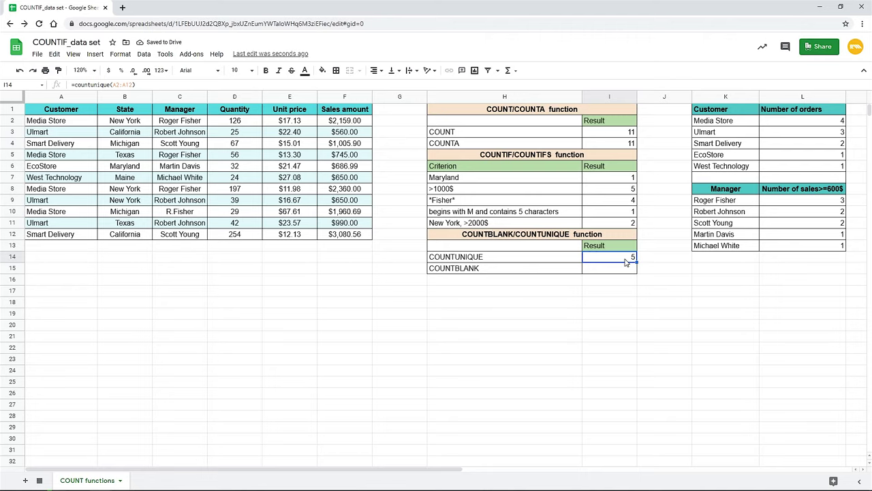
left_click(627, 272)
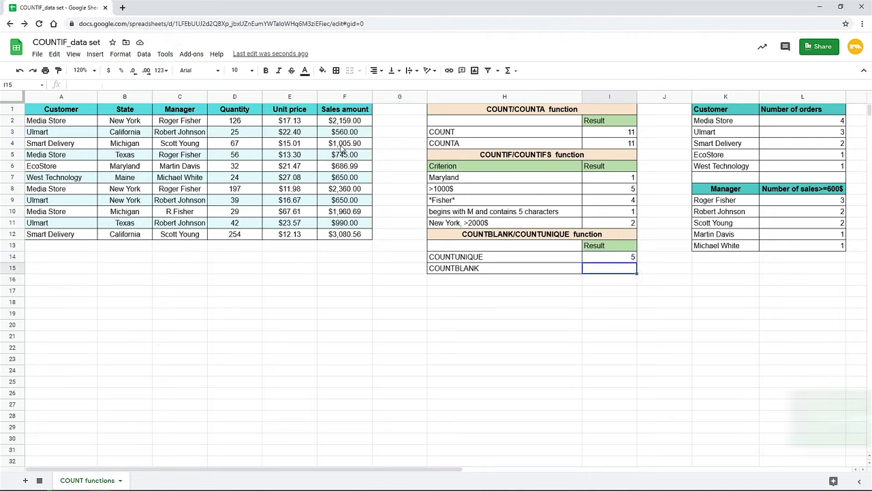
Clear the Quantity values in D3, D6, D8 and D12.
left_click(231, 138)
key("Delete")
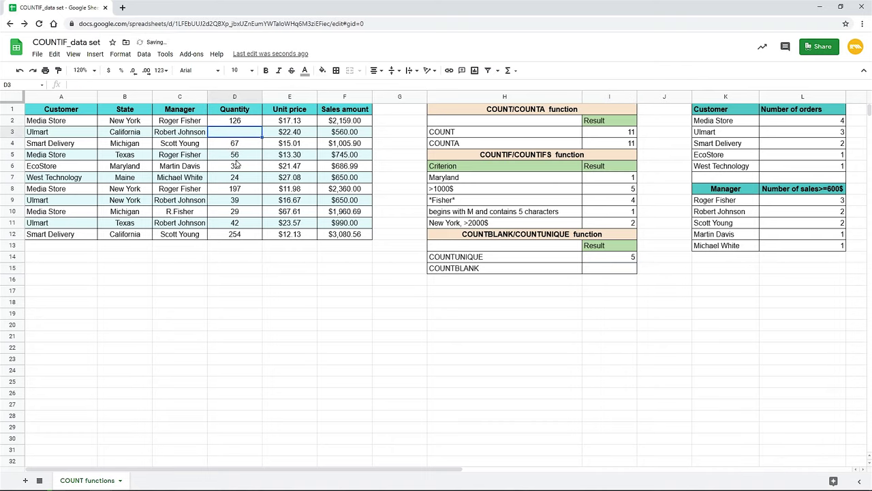
left_click(236, 166)
key("Delete")
left_click(239, 190)
key("Delete")
left_click(242, 235)
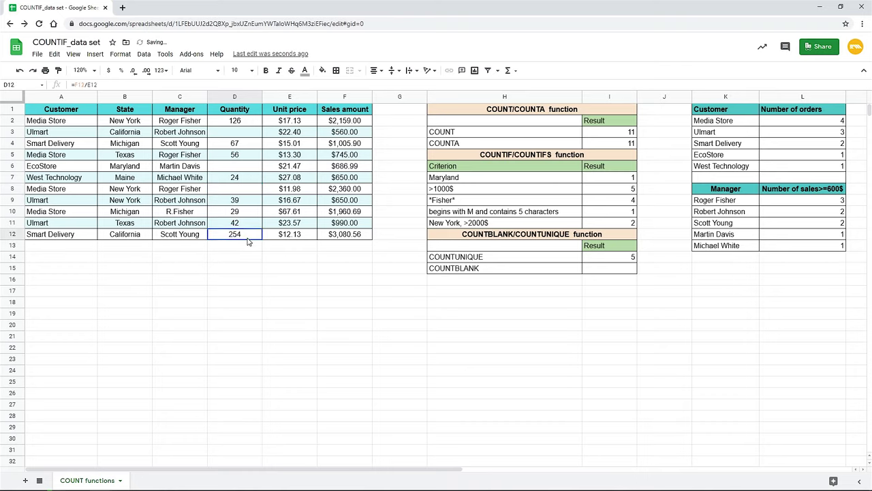
key("Delete")
left_click(609, 267)
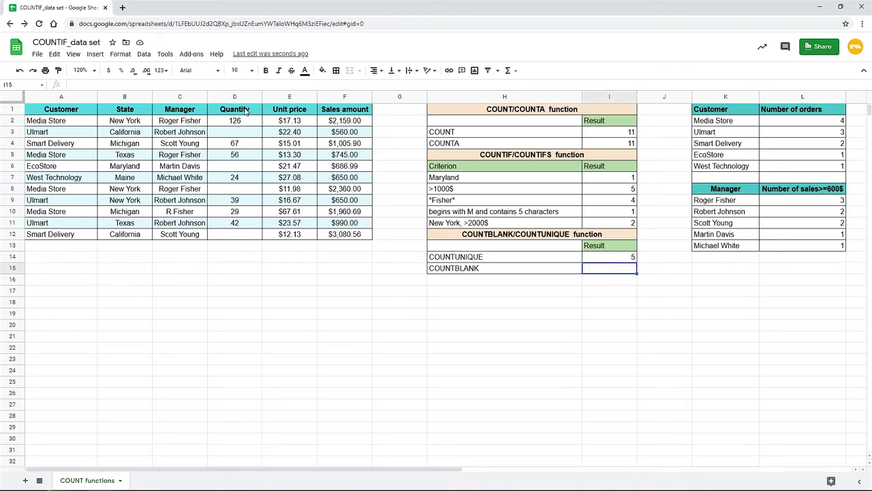
left_click(233, 84)
Enter =countblank(D2:D12) in I15, returning 4 empty Quantity cells.
type("=count")
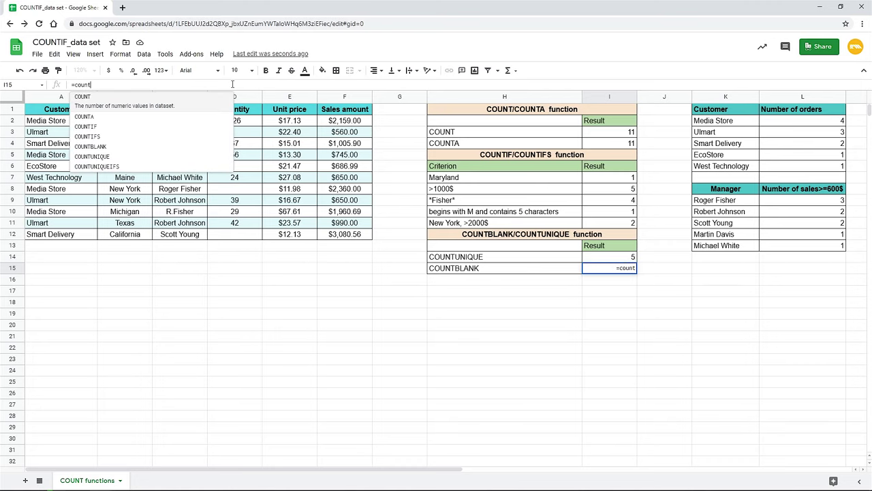
type("blank")
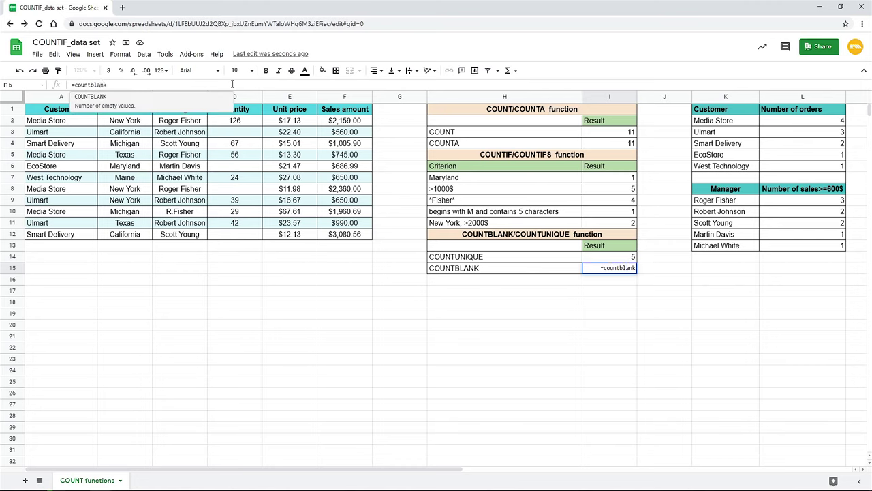
type("(")
left_click_drag(228, 120, 231, 235)
type(")")
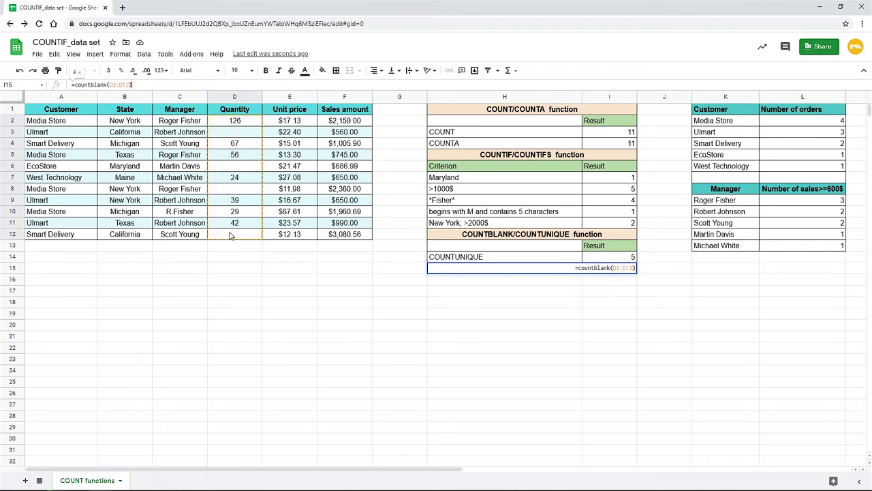
key("Return")
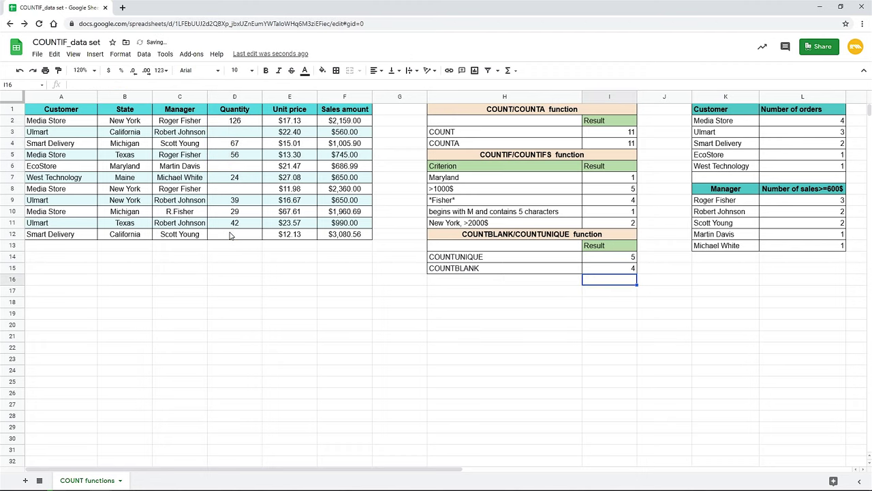
left_click(587, 268)
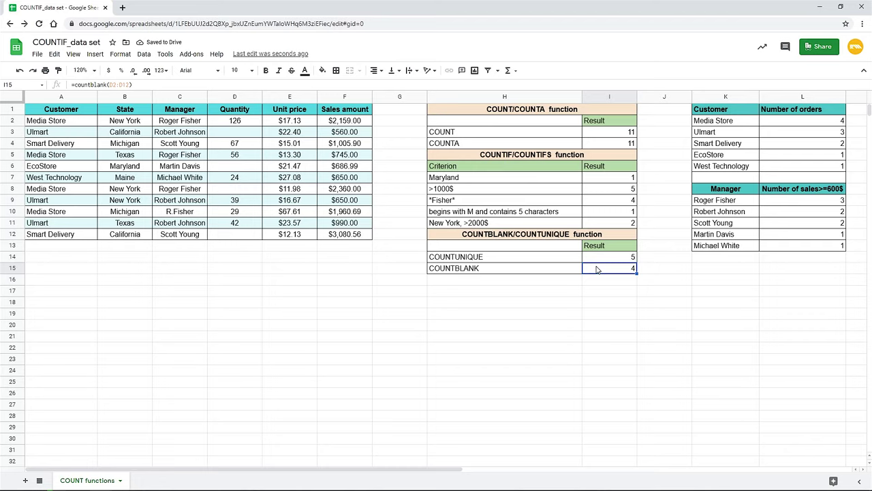
Put =if(D2>20,"",0) in D3 and confirm COUNTBLANK still returns 4.
left_click(243, 132)
left_click(150, 85)
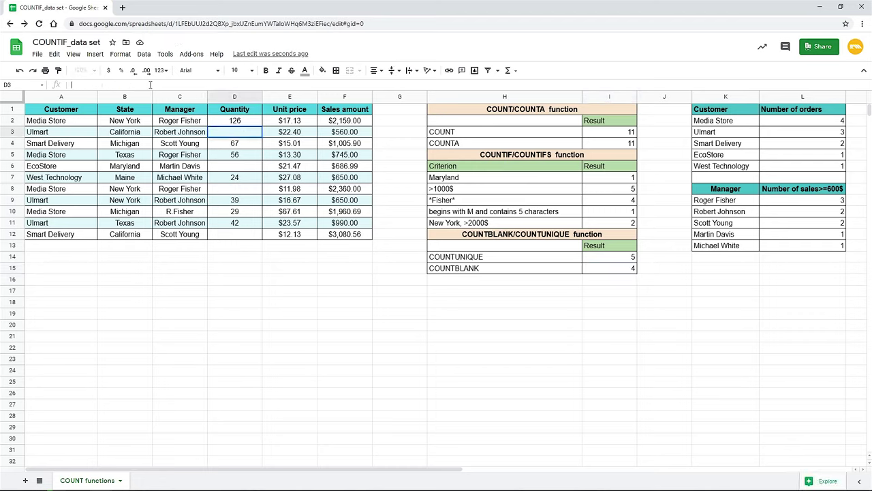
type("=if(")
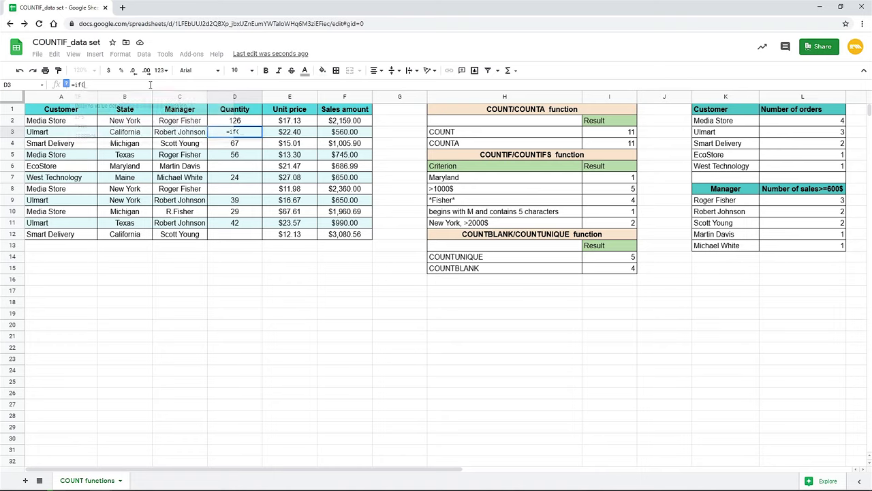
type("D2")
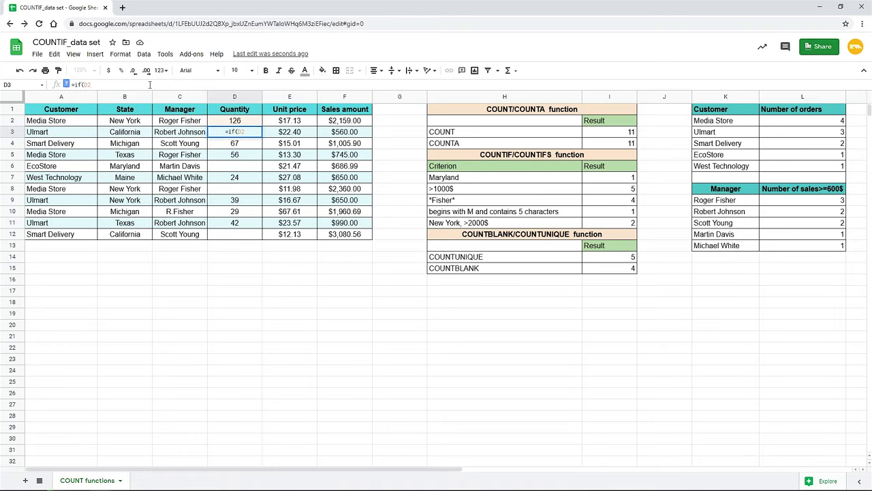
type(">20,\"\",0)")
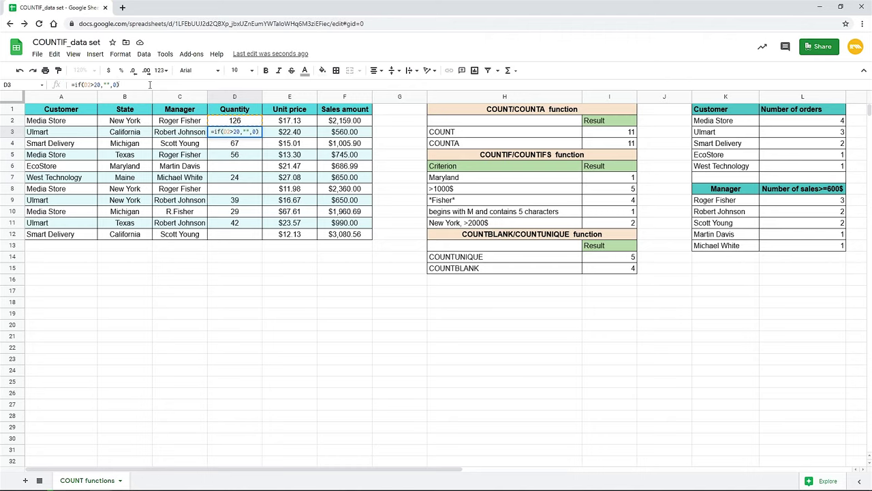
key("Return")
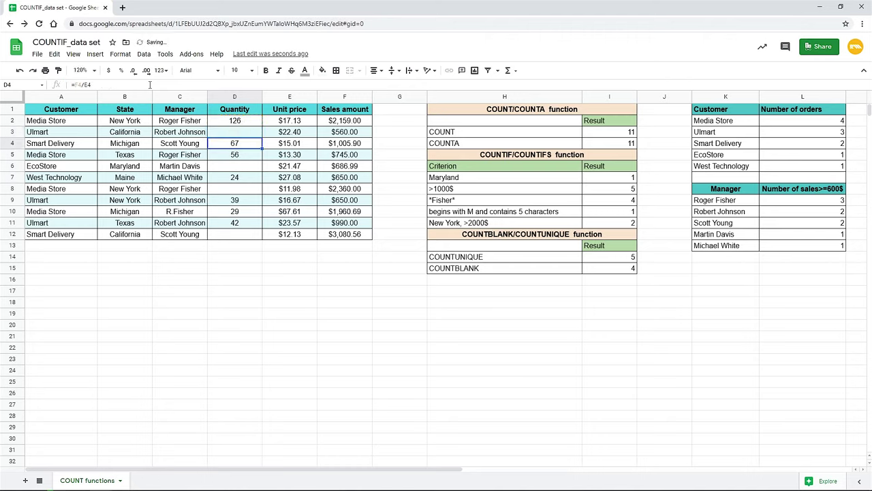
left_click(238, 134)
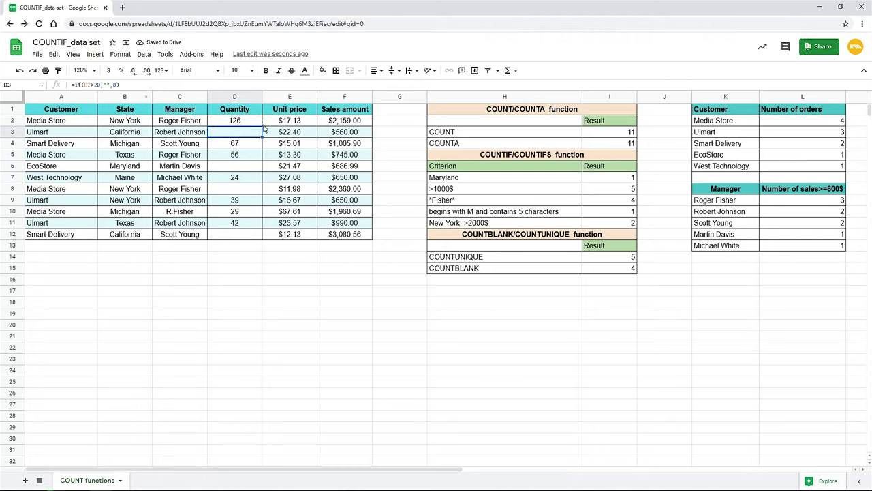
left_click(595, 270)
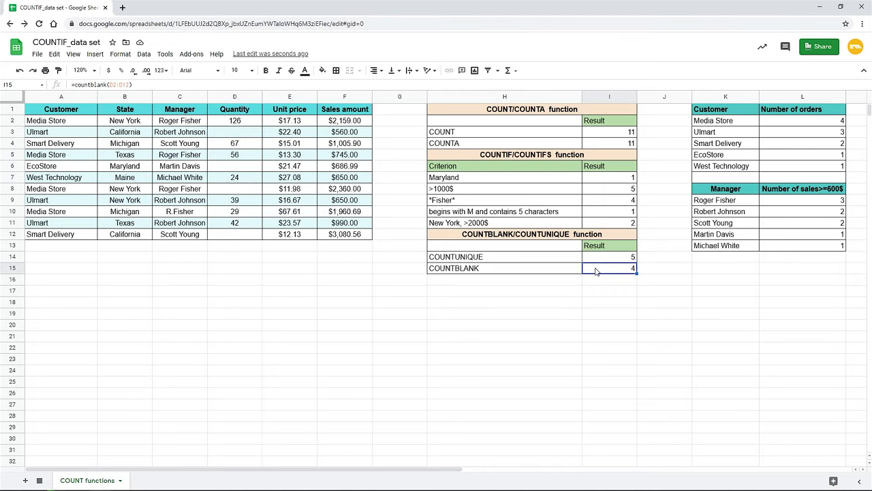